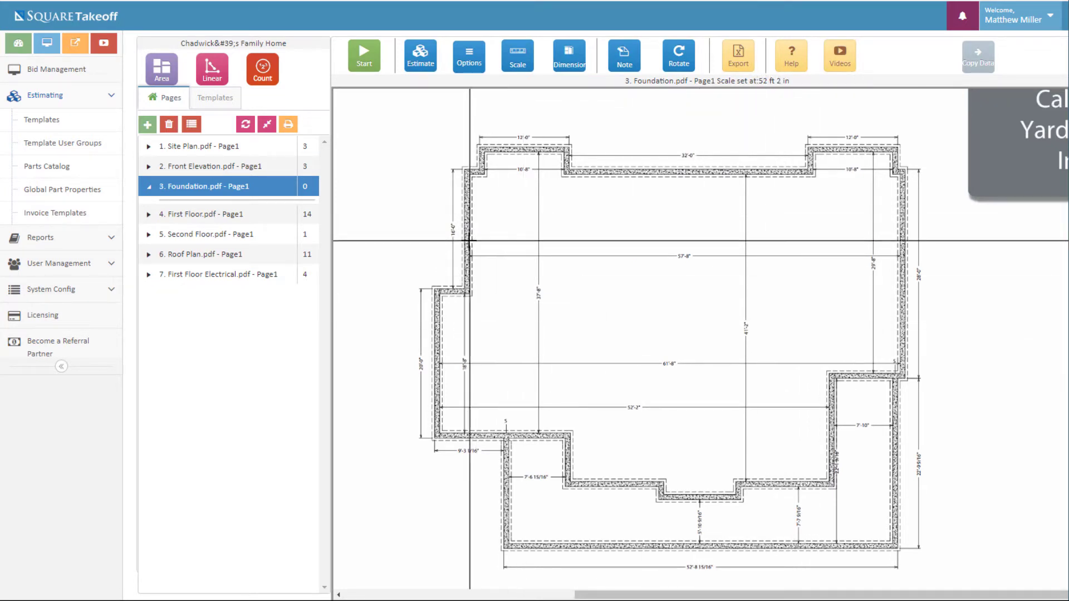
Start a Footing - Yard of Concrete linear takeoff from the Templates library.
left_click(207, 102)
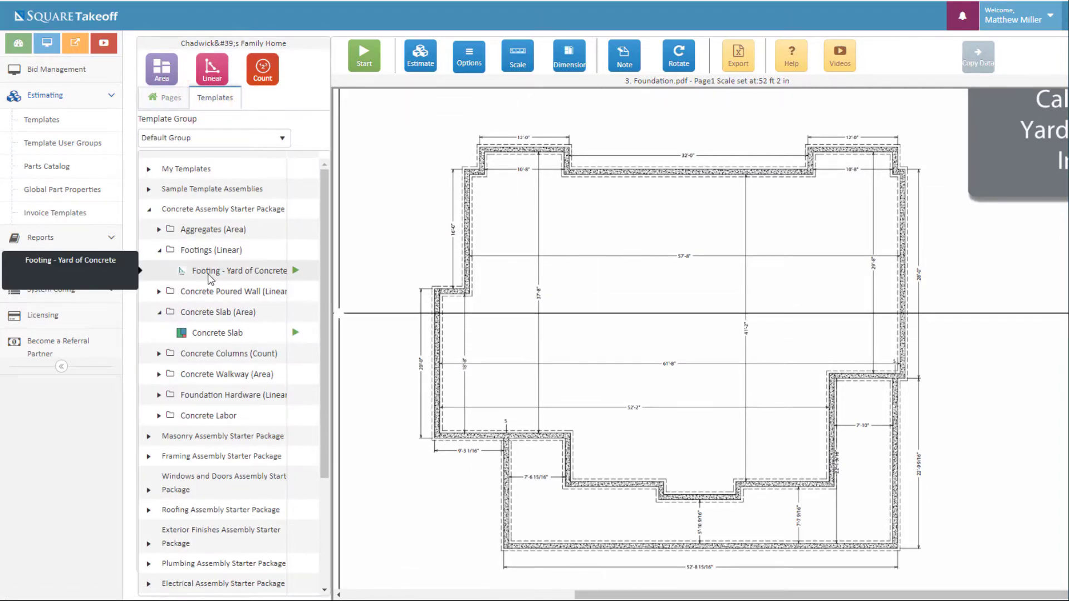
left_click(295, 271)
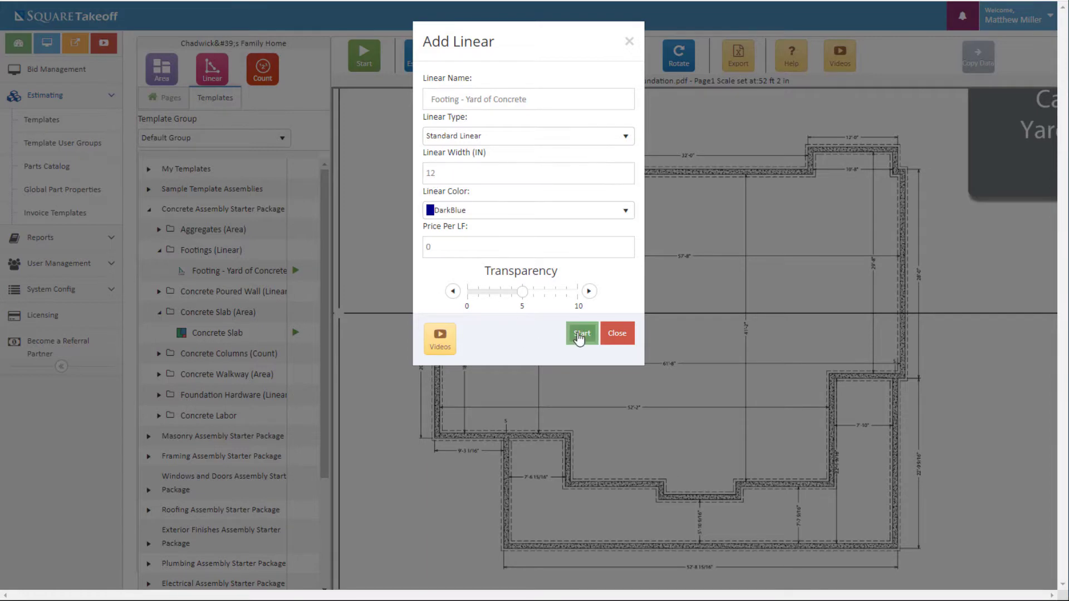
left_click(579, 334)
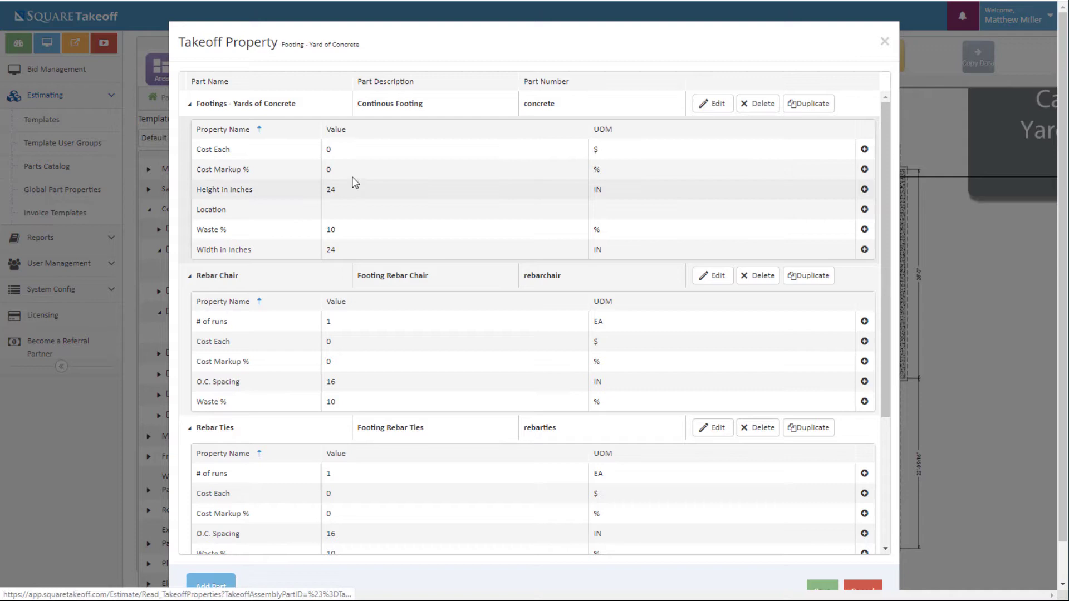
Change the footing's Width in Inches to 18 and review the rebar parts below.
left_click(865, 250)
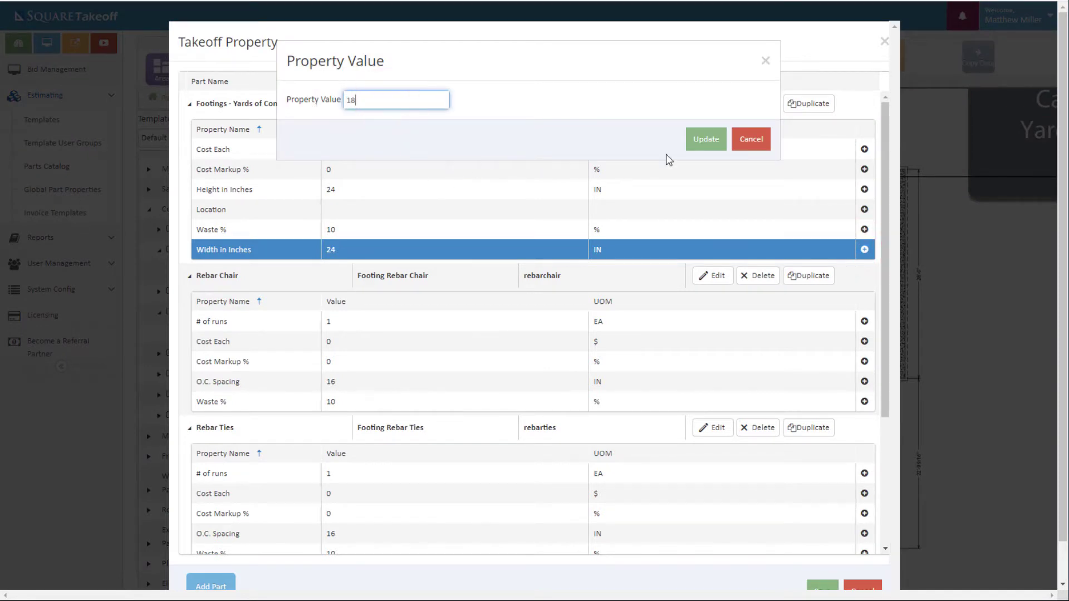
left_click(706, 141)
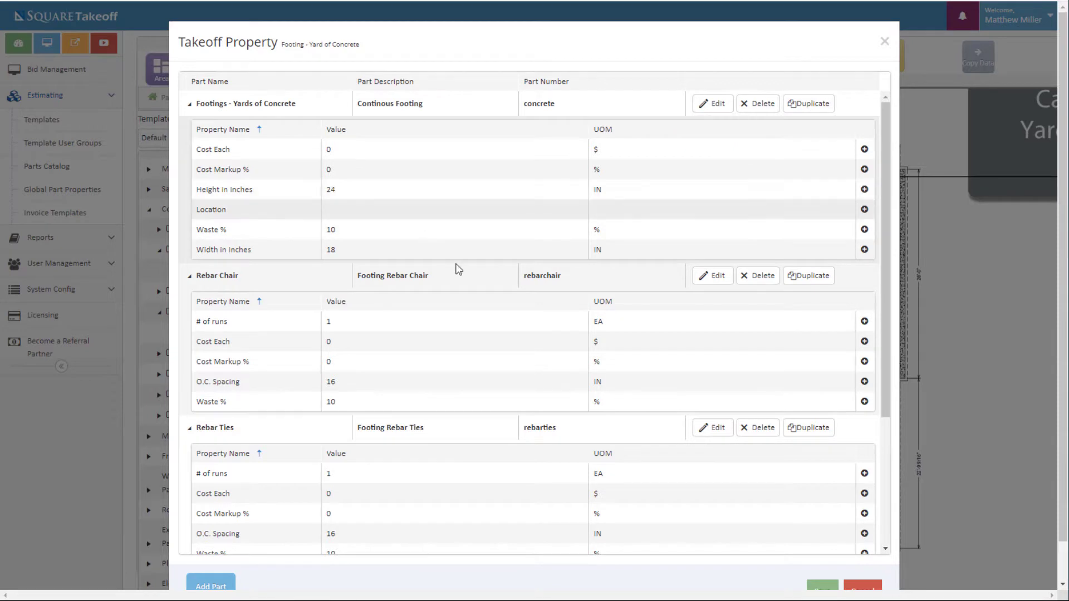
scroll(439, 390, "down", 1)
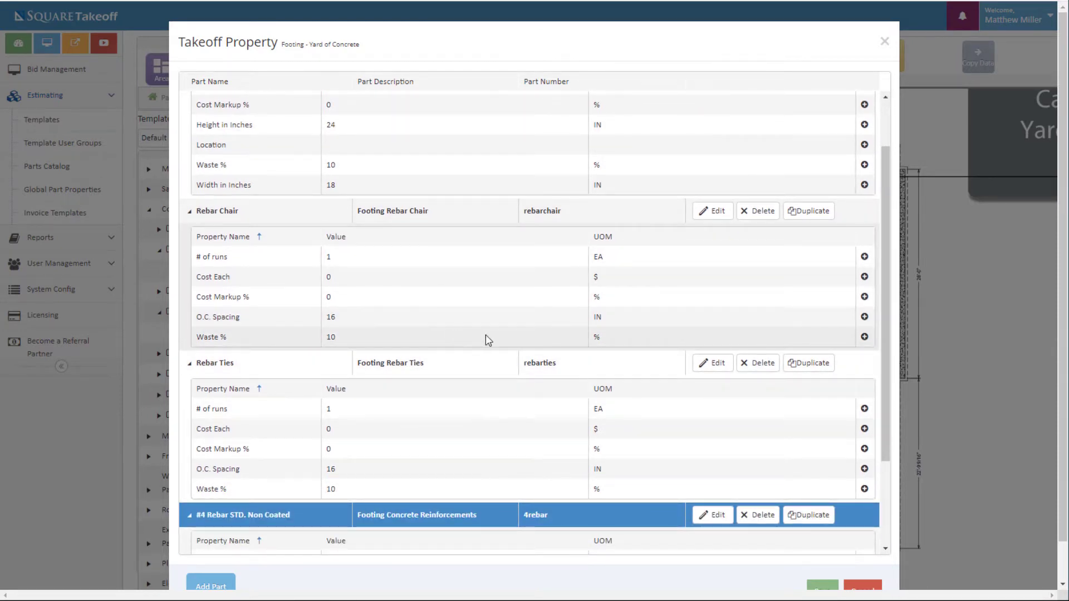
scroll(362, 373, "down", 1)
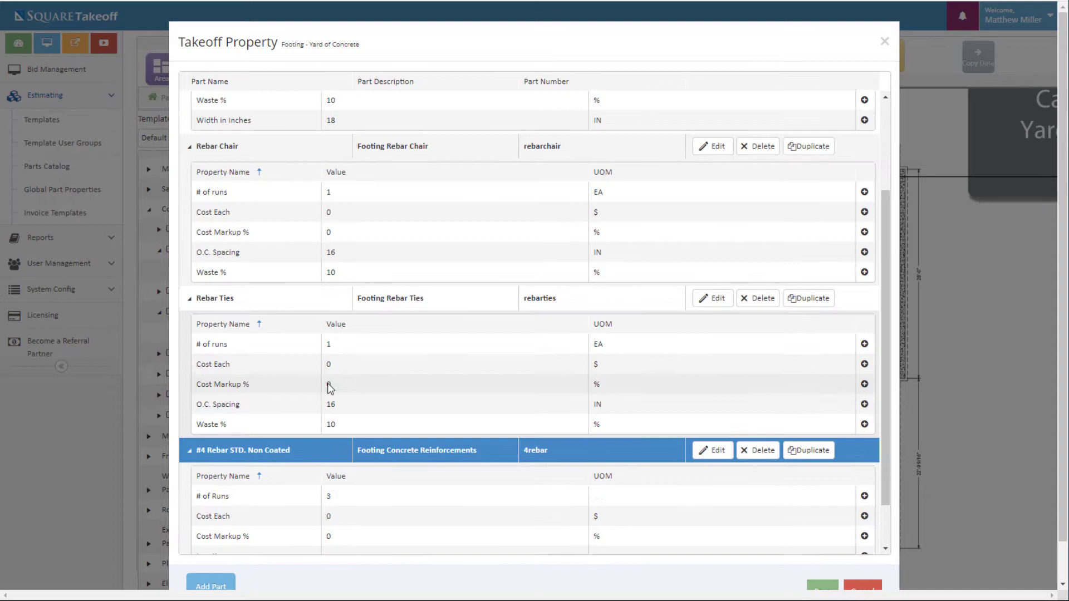
scroll(278, 368, "down", 1)
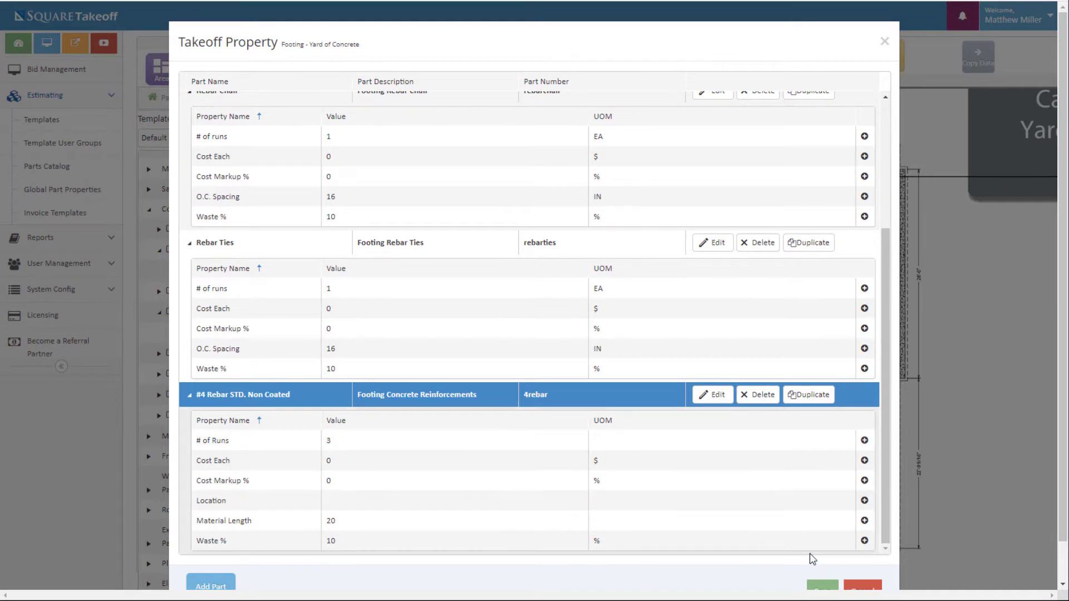
scroll(807, 557, "down", 1)
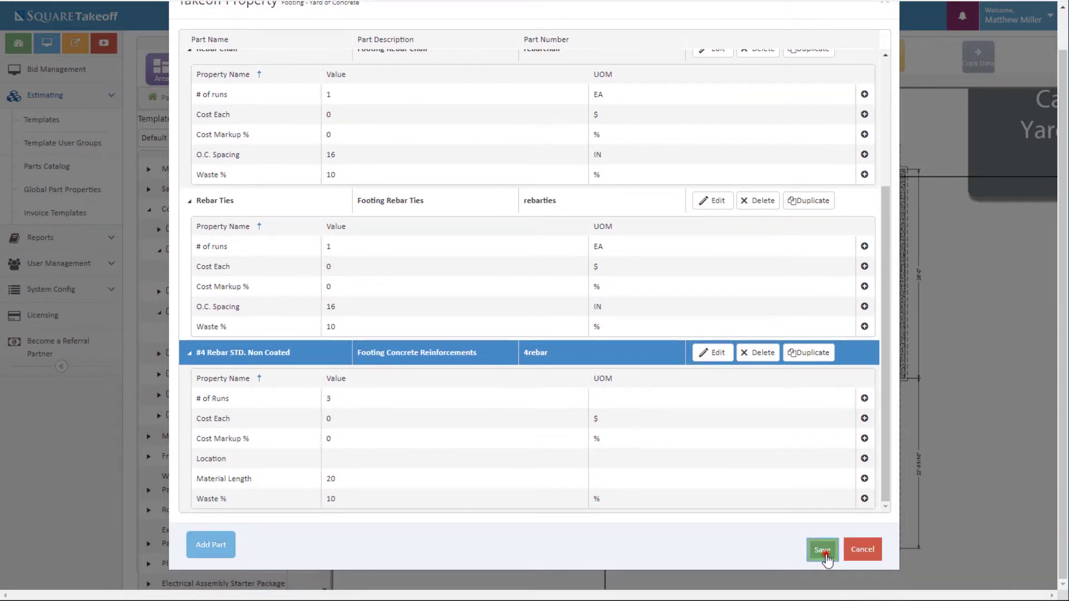
Save the footing properties and trace the footing up the left wall and across the top.
left_click(824, 552)
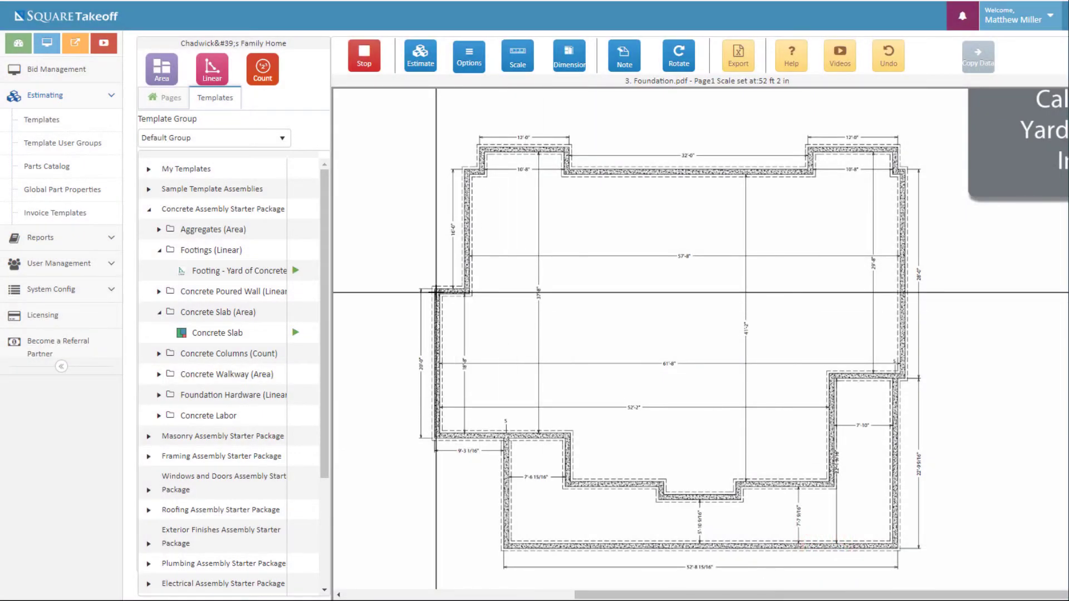
left_click(436, 292)
left_click(466, 292)
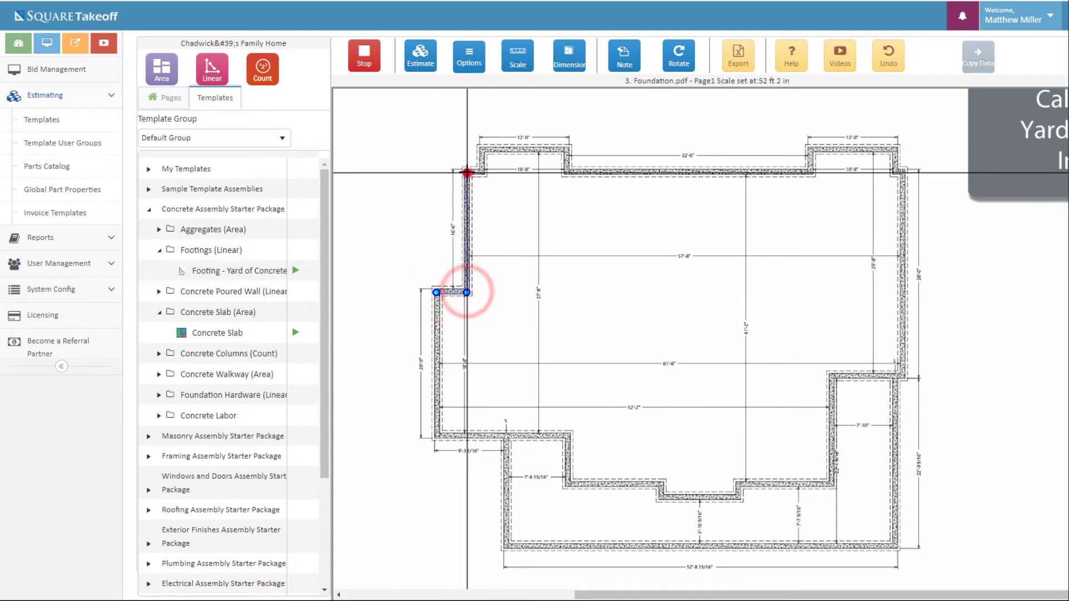
left_click(466, 173)
left_click(482, 172)
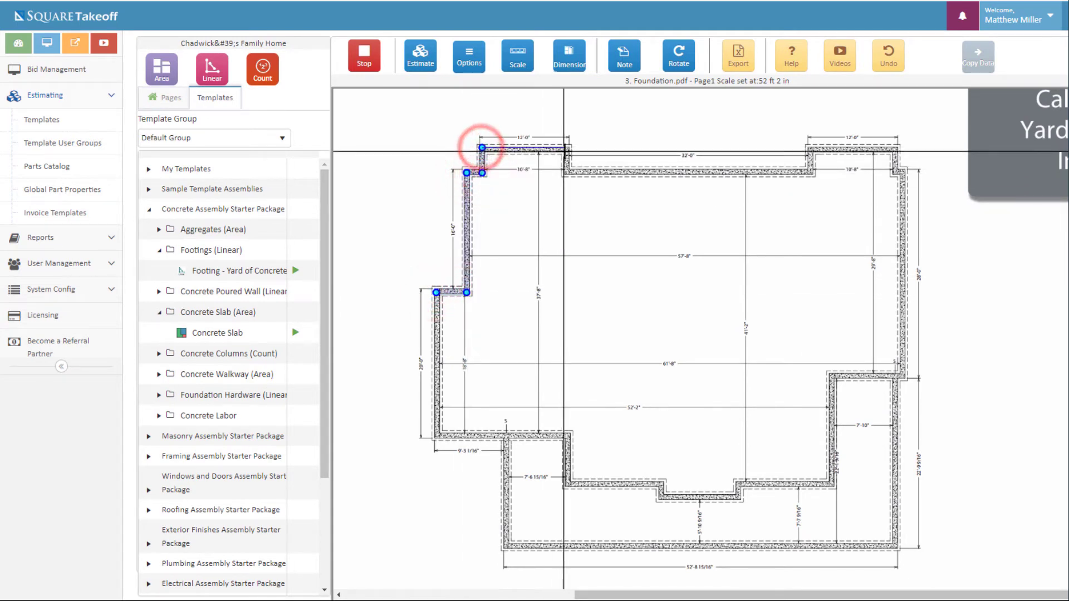
left_click(566, 147)
left_click(565, 171)
left_click(810, 172)
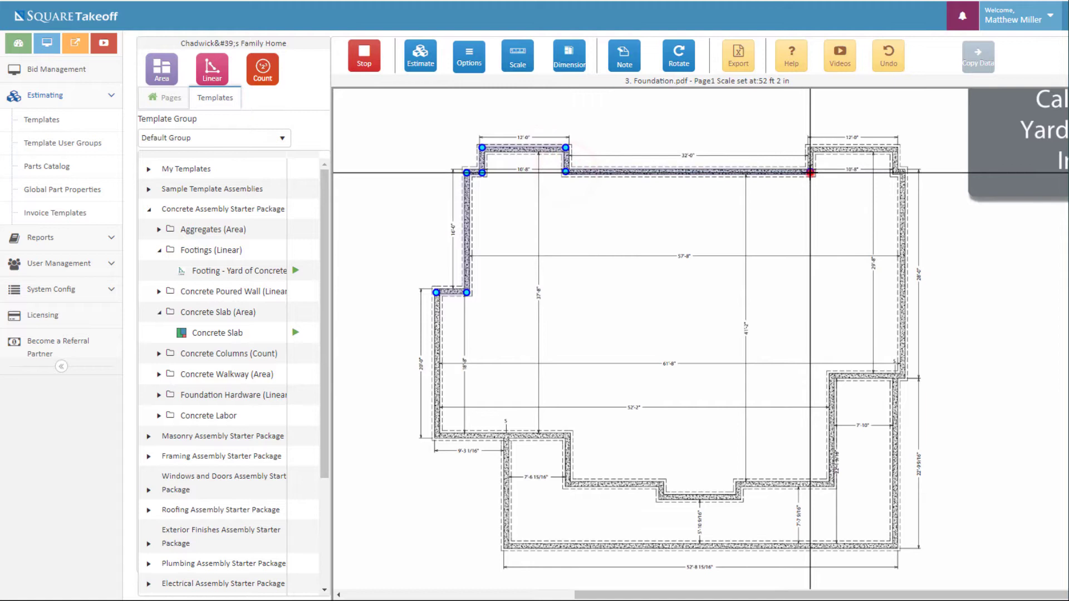
left_click(810, 149)
left_click(894, 148)
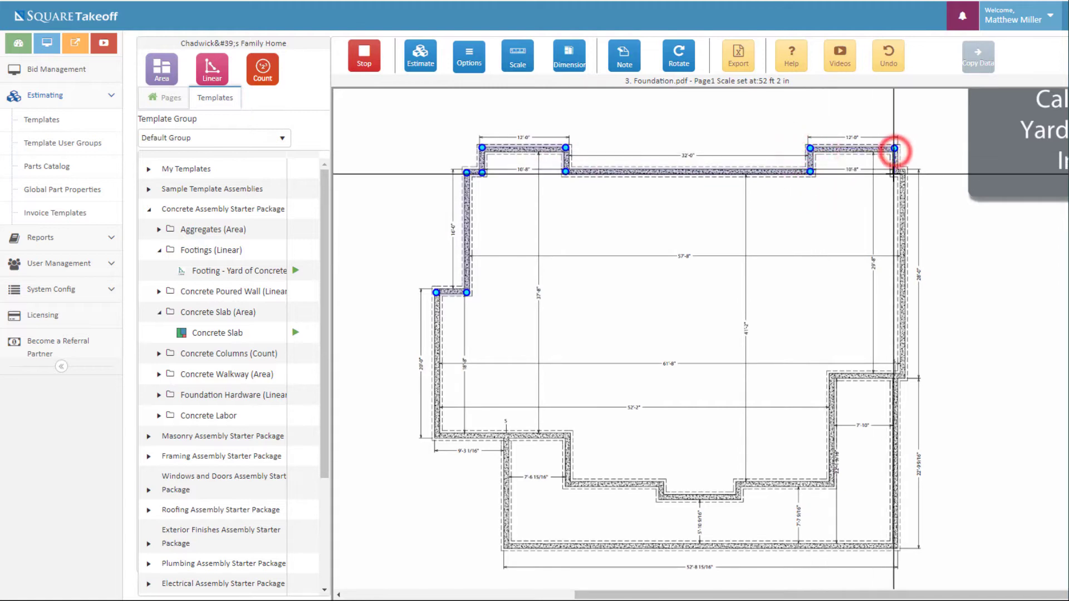
left_click(894, 173)
left_click(903, 174)
Trace the footing down the right wall and along the bottom notches, closing the loop.
left_click(902, 376)
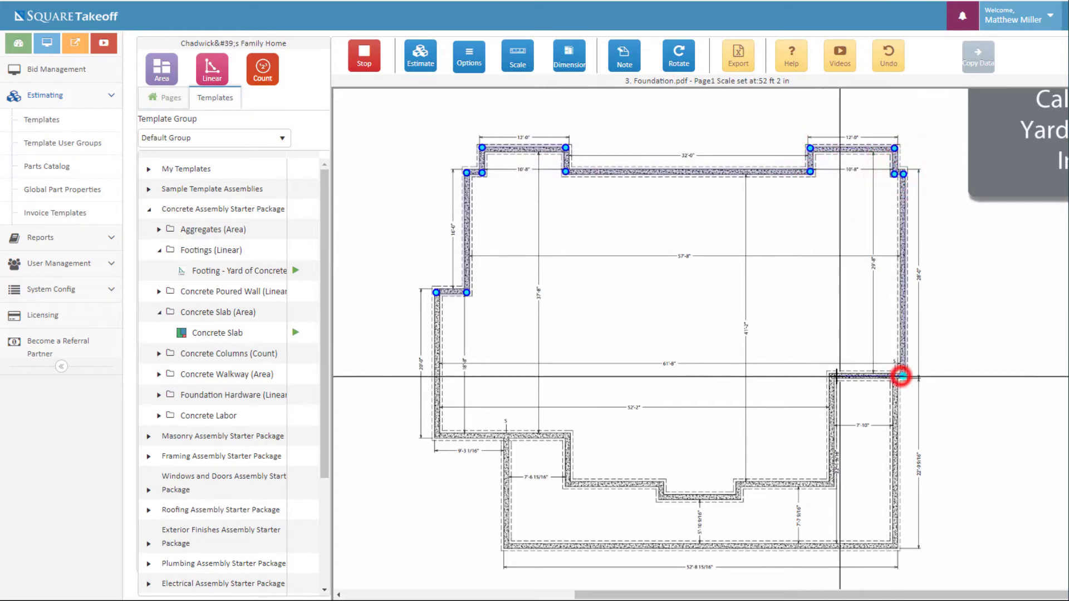
left_click(835, 376)
left_click(834, 485)
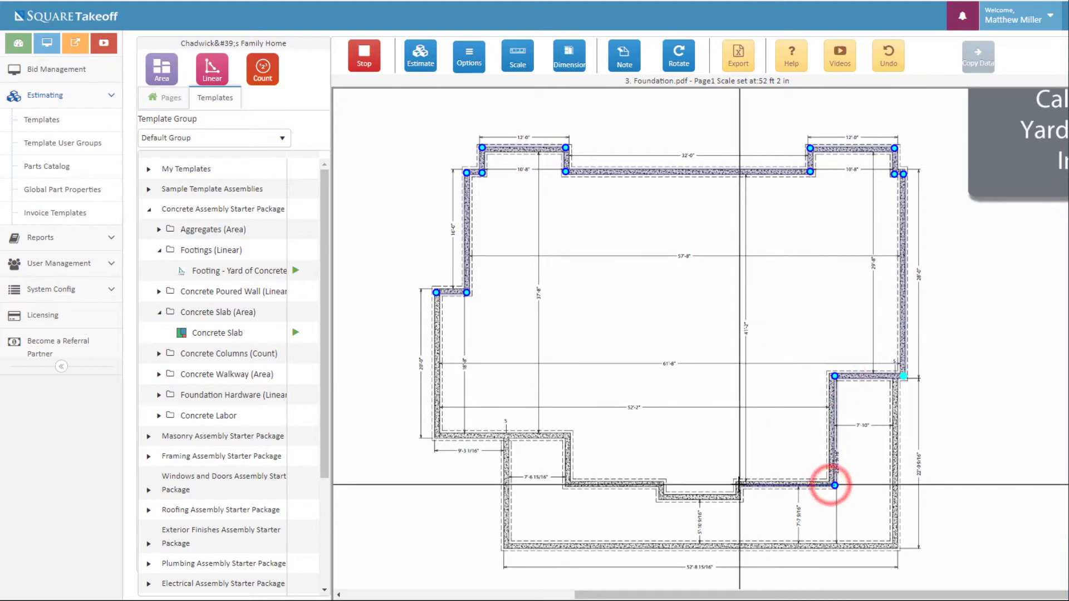
left_click(738, 485)
left_click(738, 495)
left_click(660, 495)
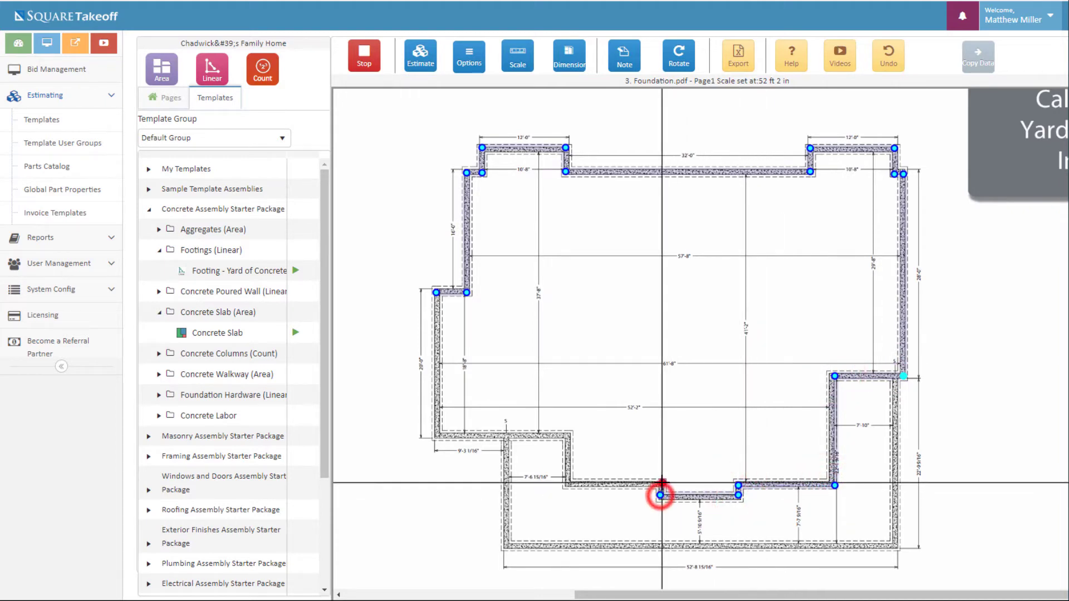
left_click(662, 483)
left_click(571, 483)
left_click(571, 437)
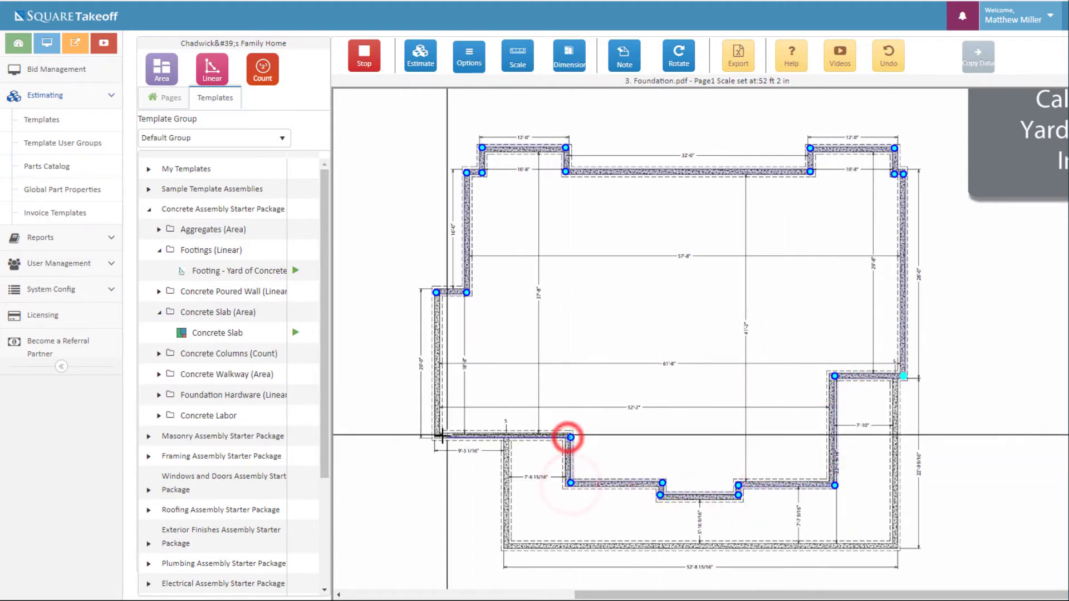
left_click(434, 437)
left_click(435, 292)
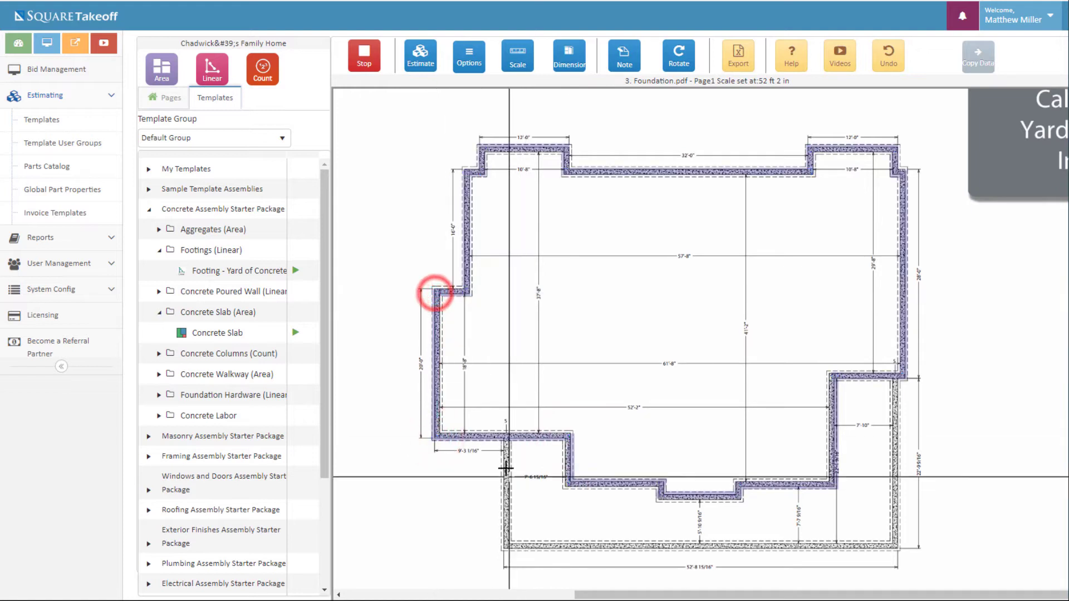
Trace a second footing run around the lower rectangular extension.
left_click(508, 441)
left_click(508, 548)
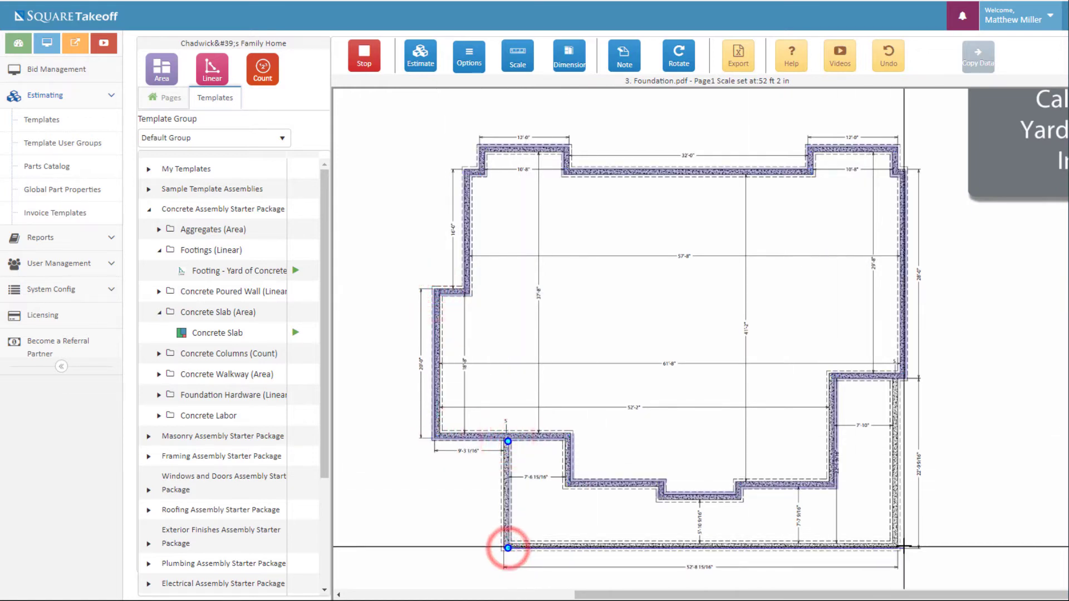
left_click(894, 547)
left_click(895, 379)
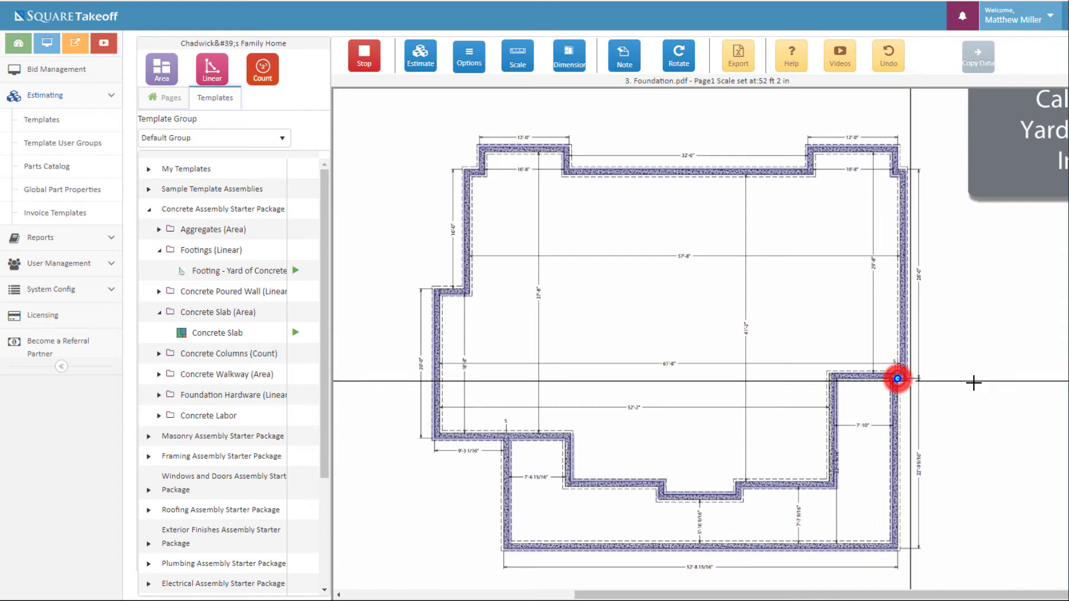
left_click(895, 378)
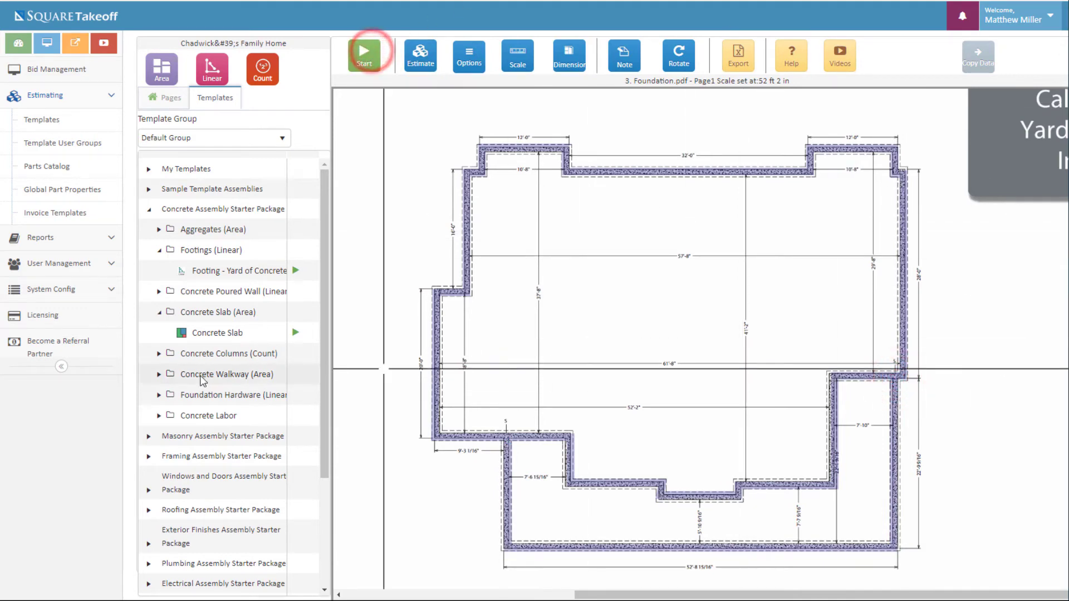
Start a Concrete Slab area takeoff from the template tree.
left_click(296, 333)
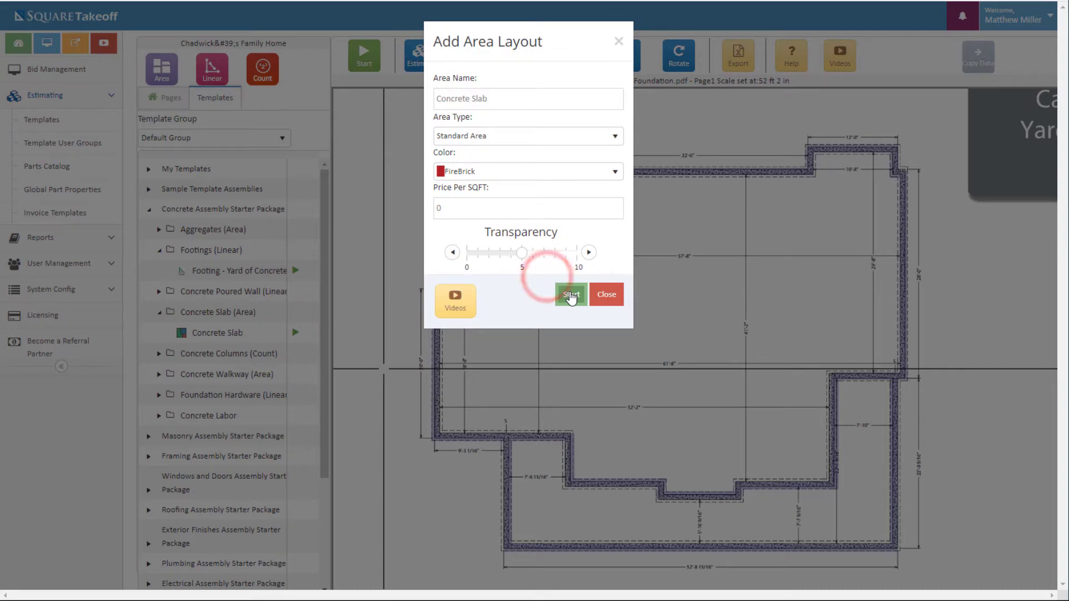
left_click(571, 295)
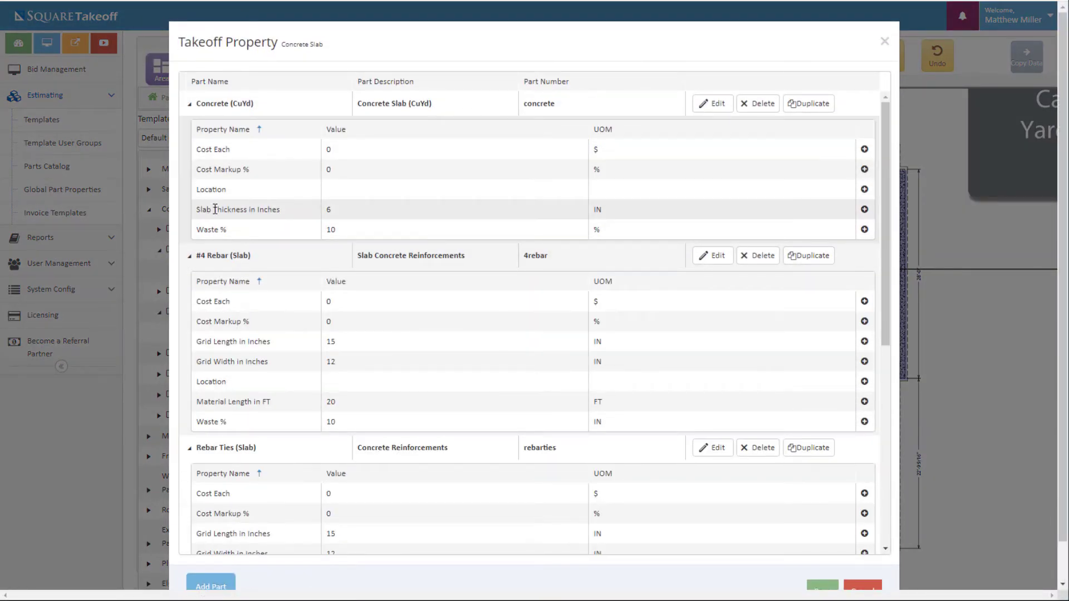
Set slab thickness to 4 in and the #4 rebar grid length and width to 24 in.
left_click(864, 210)
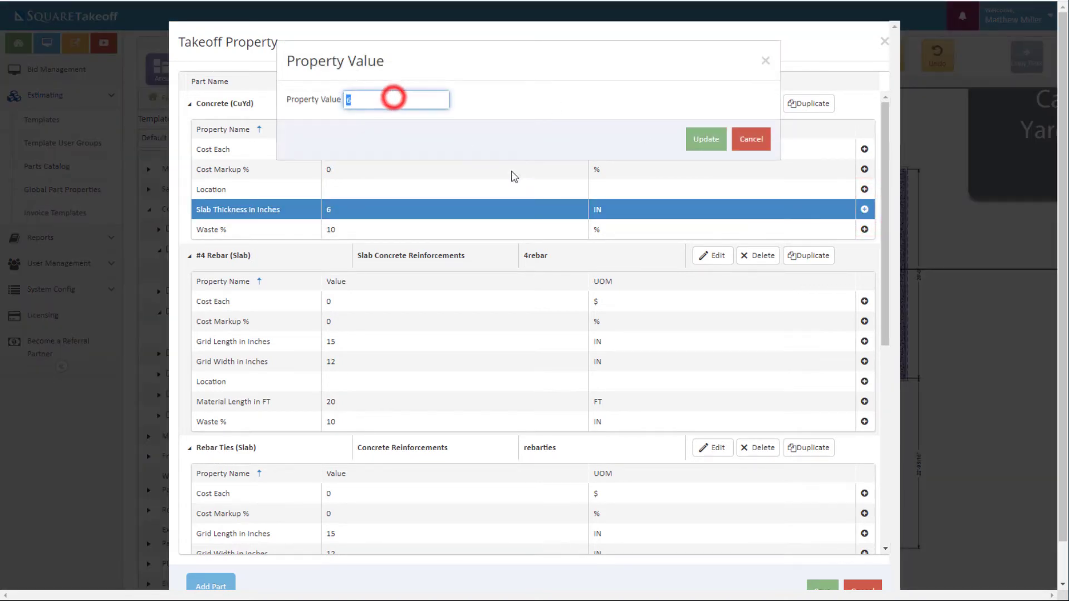
left_click(705, 140)
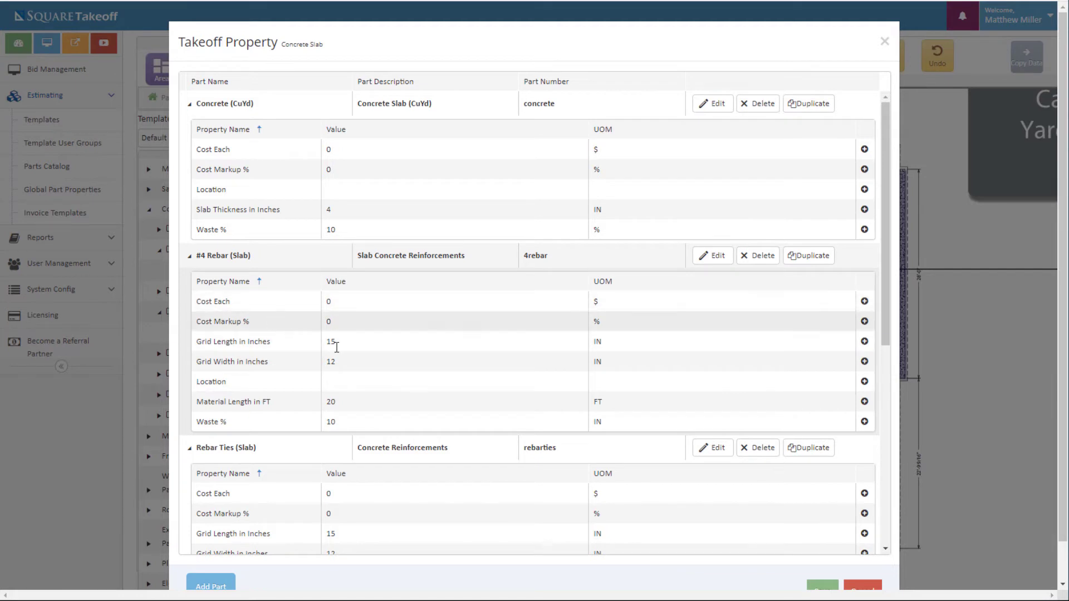
left_click(864, 342)
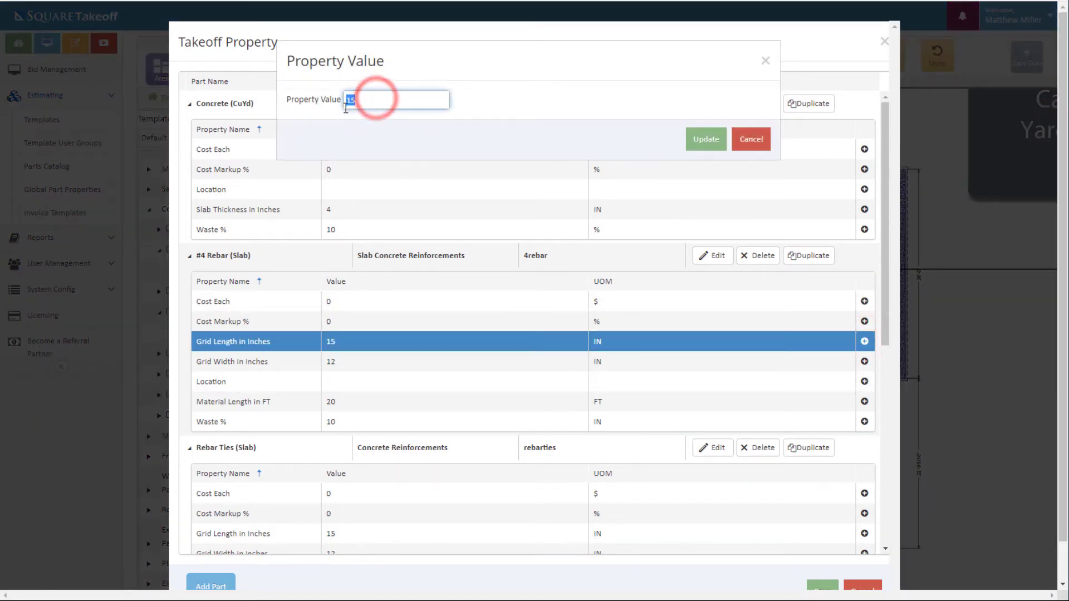
left_click(701, 142)
left_click(864, 362)
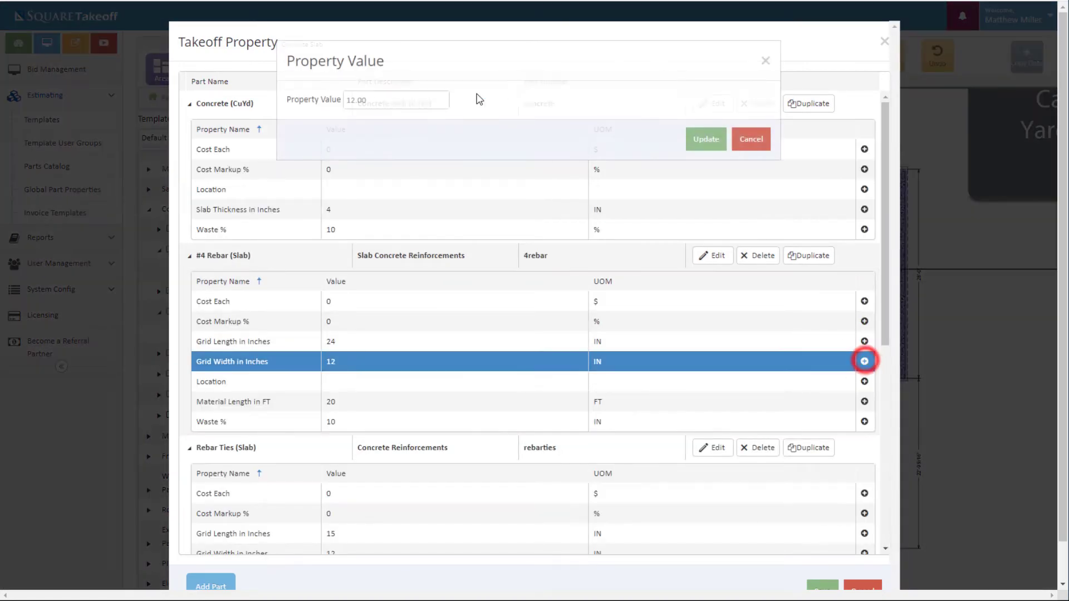
type("24")
left_click(704, 147)
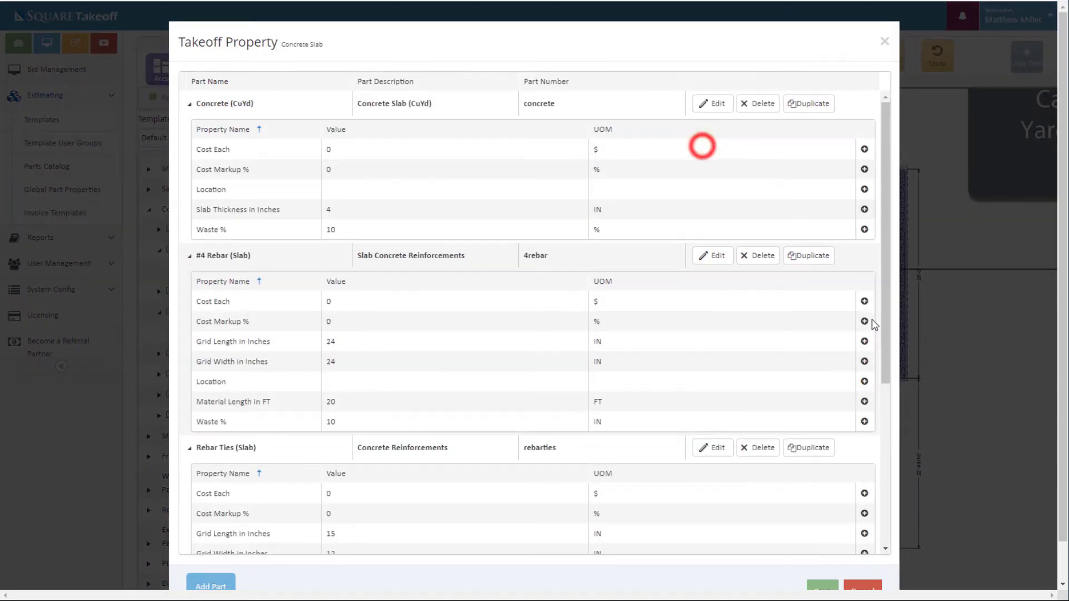
scroll(616, 494, "down", 5)
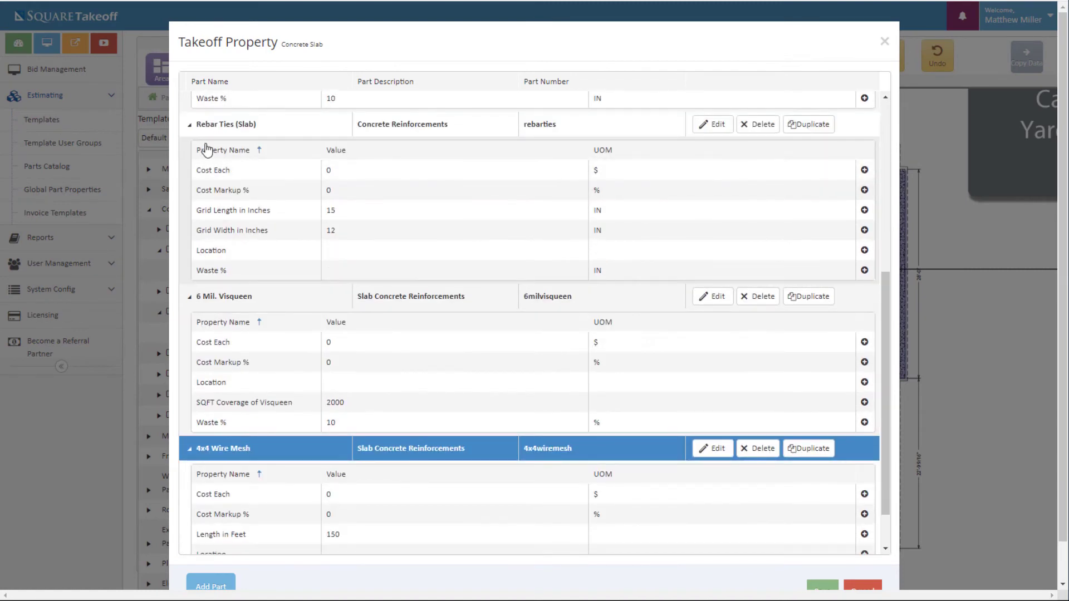
scroll(271, 303, "down", 3)
scroll(246, 386, "down", 1)
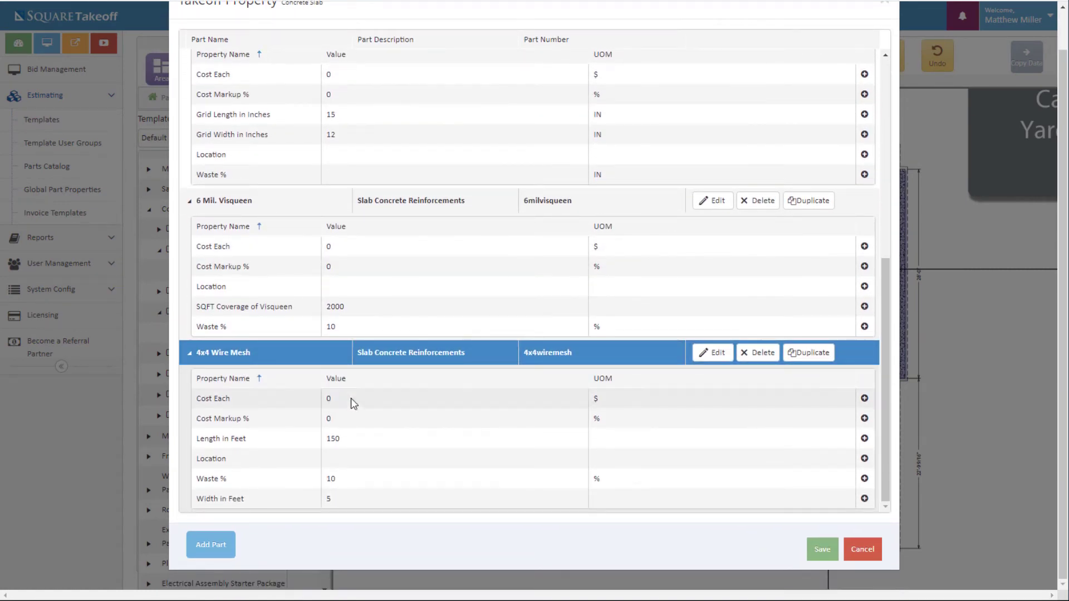
Save the slab properties and trace the slab outline up the left wall and across the top.
left_click(820, 551)
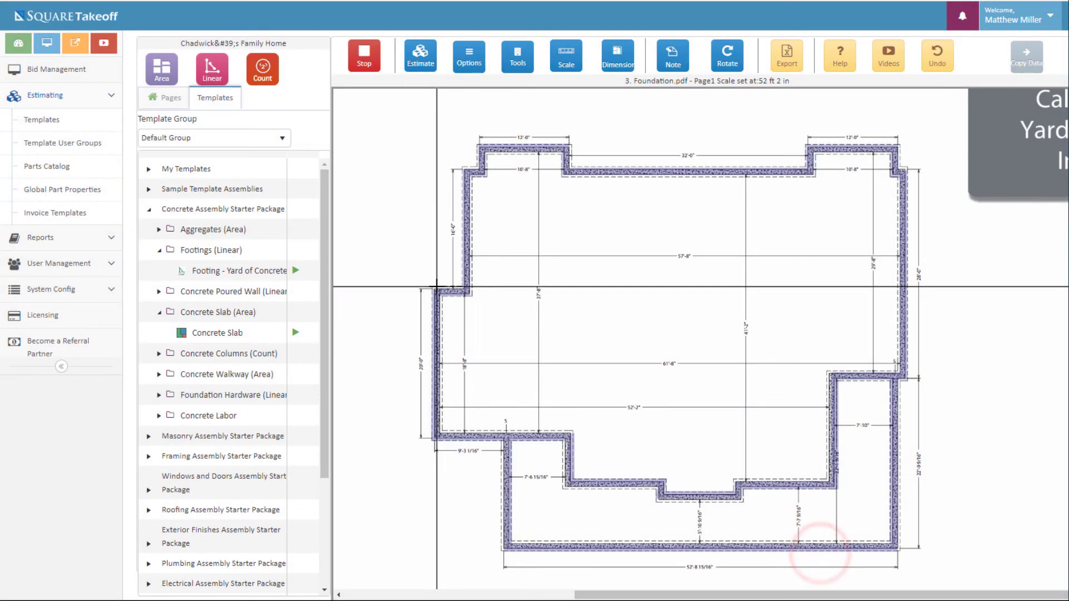
left_click(470, 293)
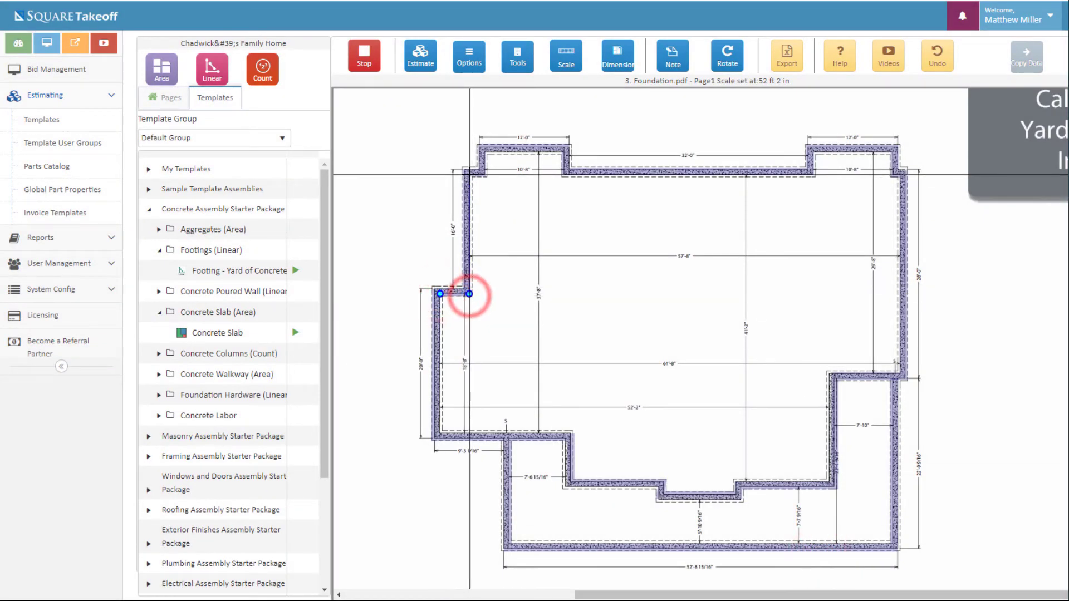
left_click(485, 174)
left_click(485, 151)
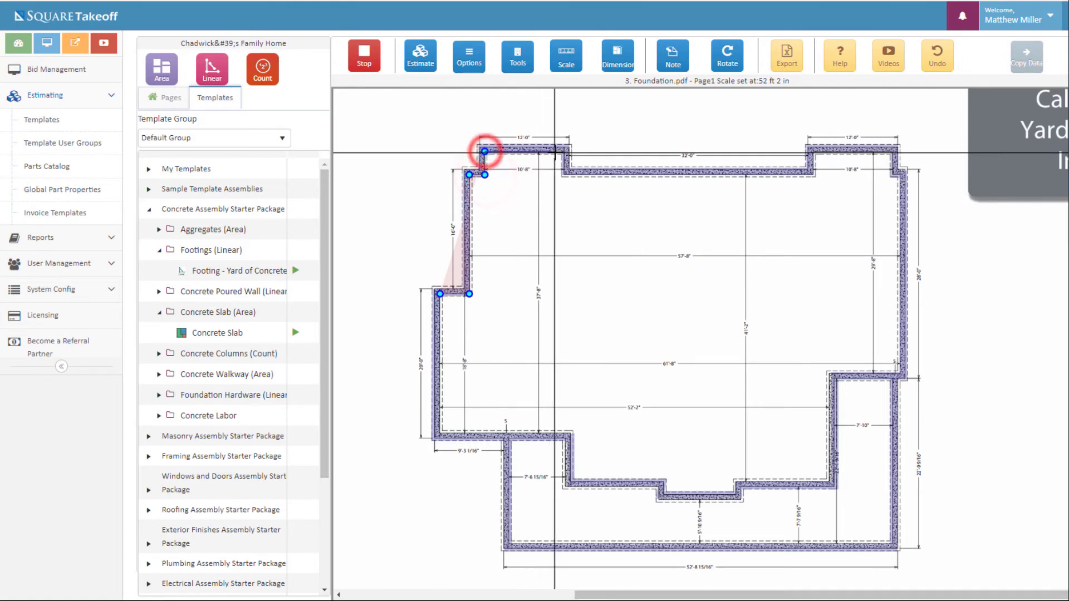
left_click(563, 151)
left_click(563, 177)
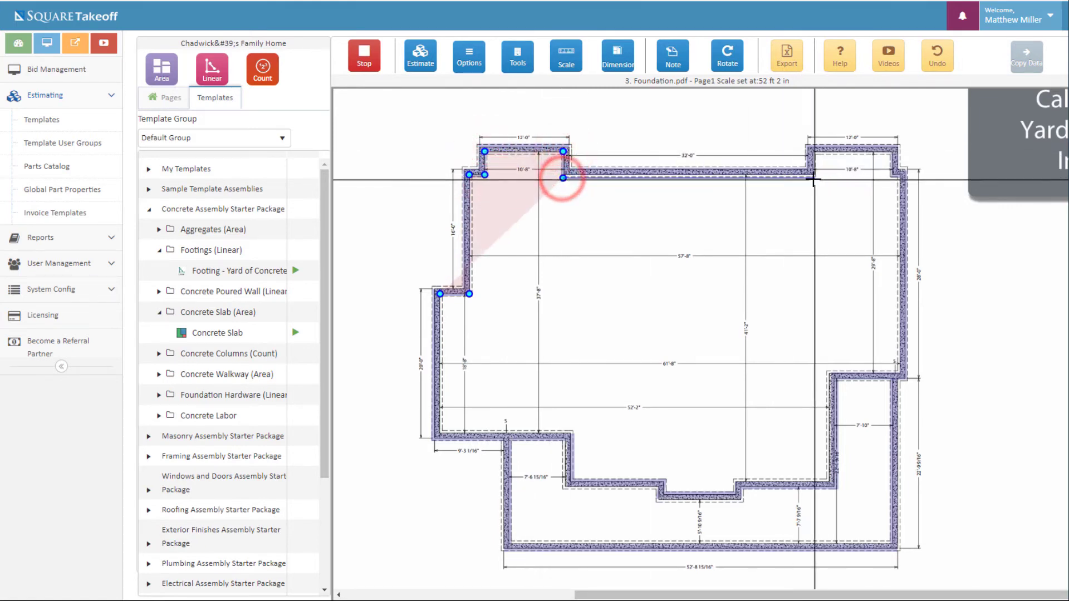
left_click(813, 152)
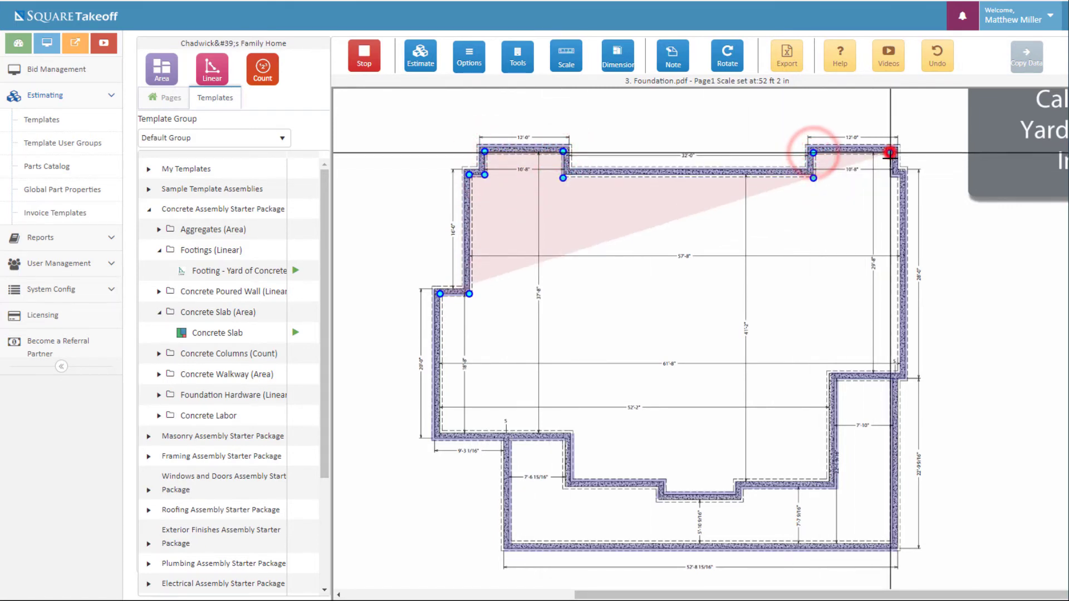
left_click(890, 152)
left_click(889, 176)
left_click(900, 178)
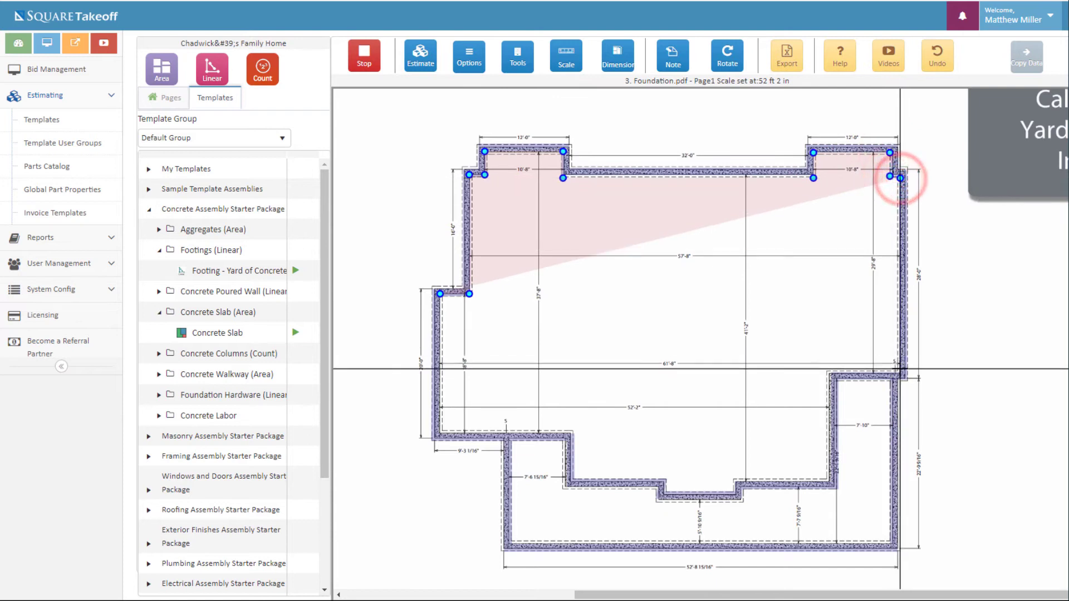
Trace the slab edge down the right wall and along the bottom, closing the main area.
left_click(900, 368)
left_click(829, 368)
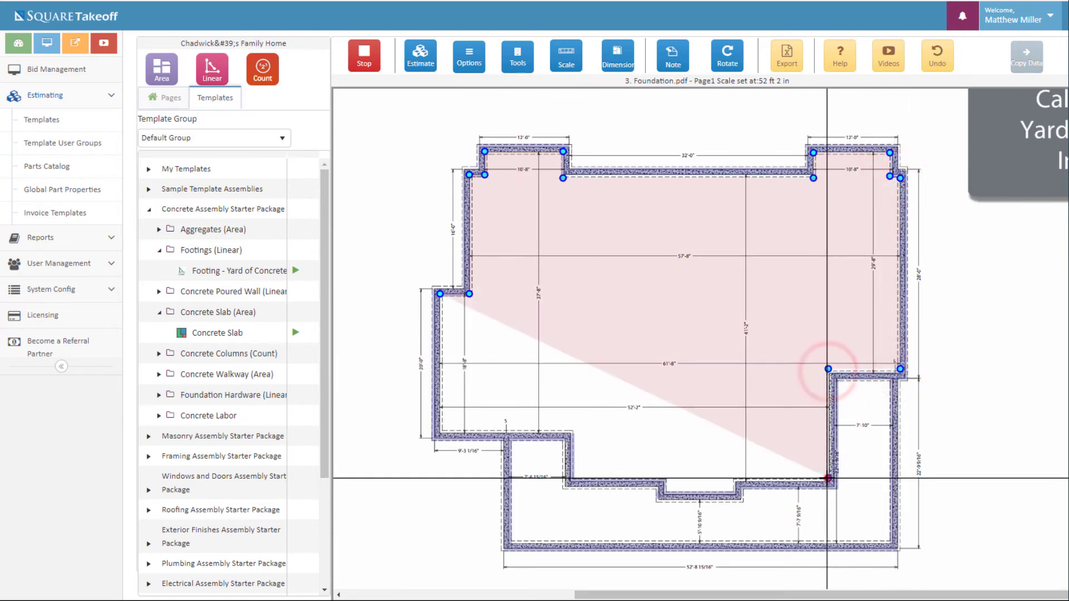
left_click(829, 477)
left_click(734, 478)
left_click(734, 492)
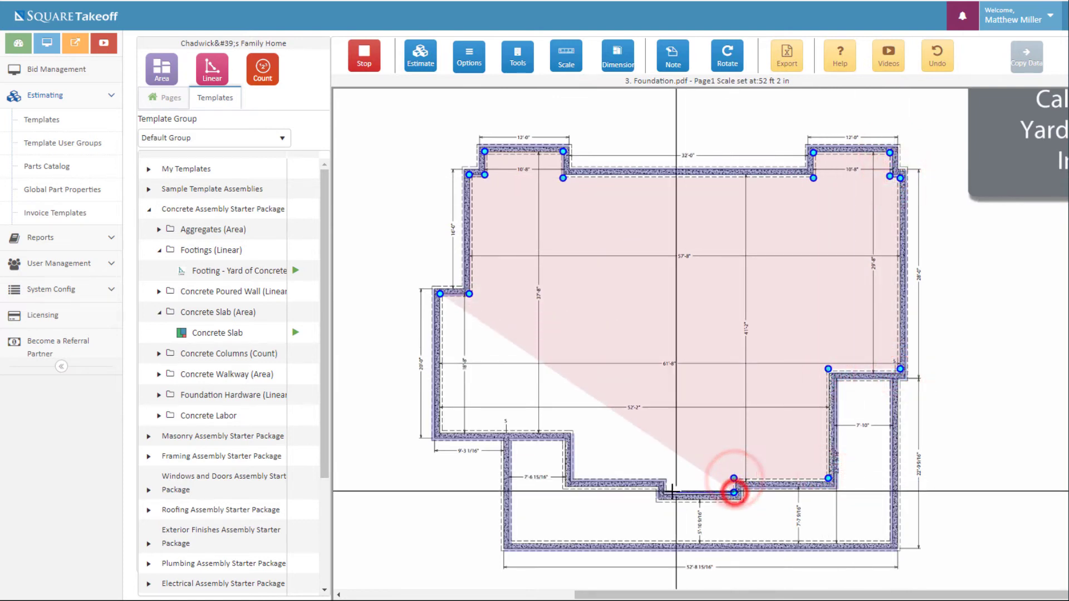
left_click(668, 492)
left_click(666, 477)
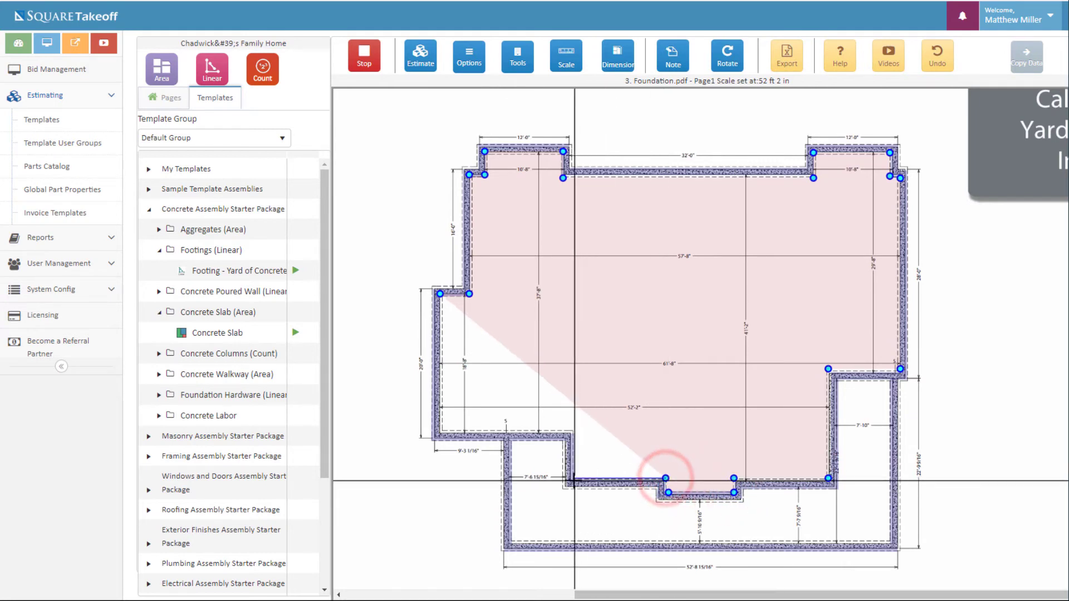
left_click(573, 478)
left_click(573, 433)
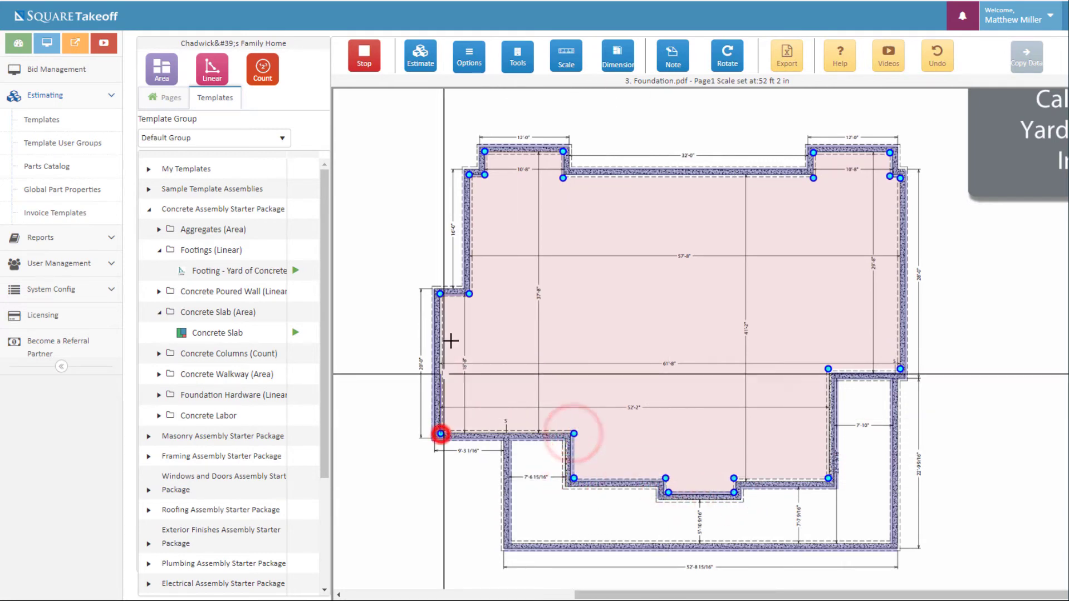
left_click(439, 433)
left_click(440, 292)
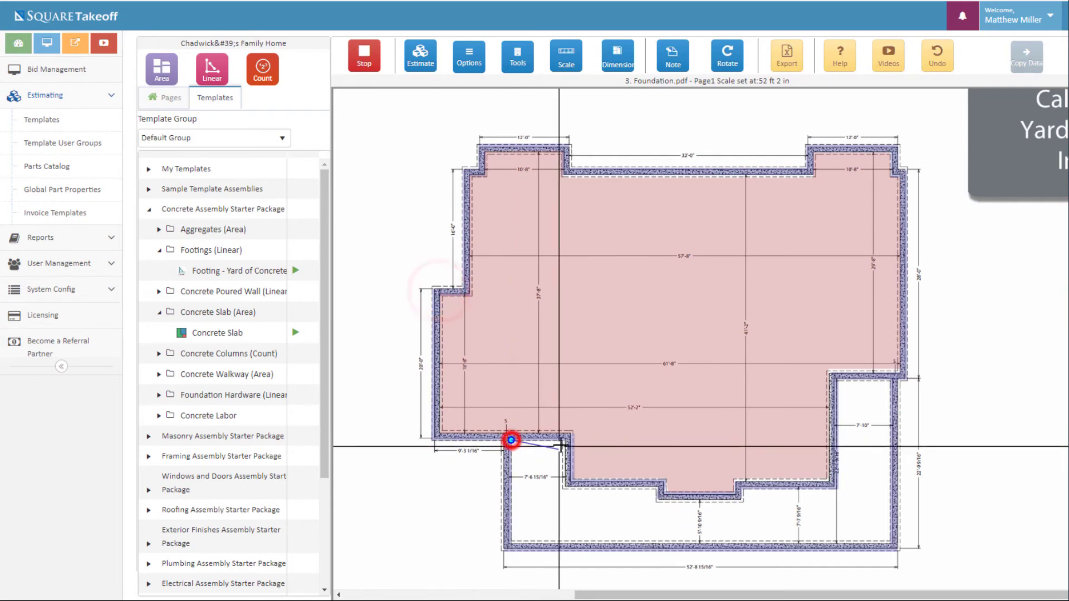
Trace and close a second slab area covering the lower rectangular extension.
left_click(567, 440)
left_click(566, 487)
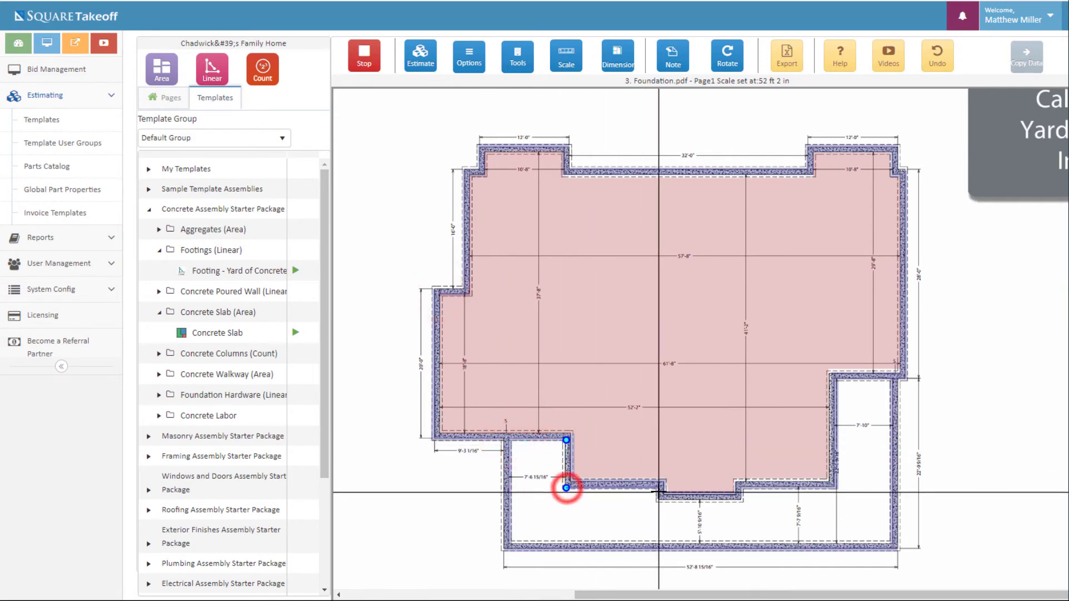
left_click(659, 488)
left_click(659, 501)
left_click(741, 501)
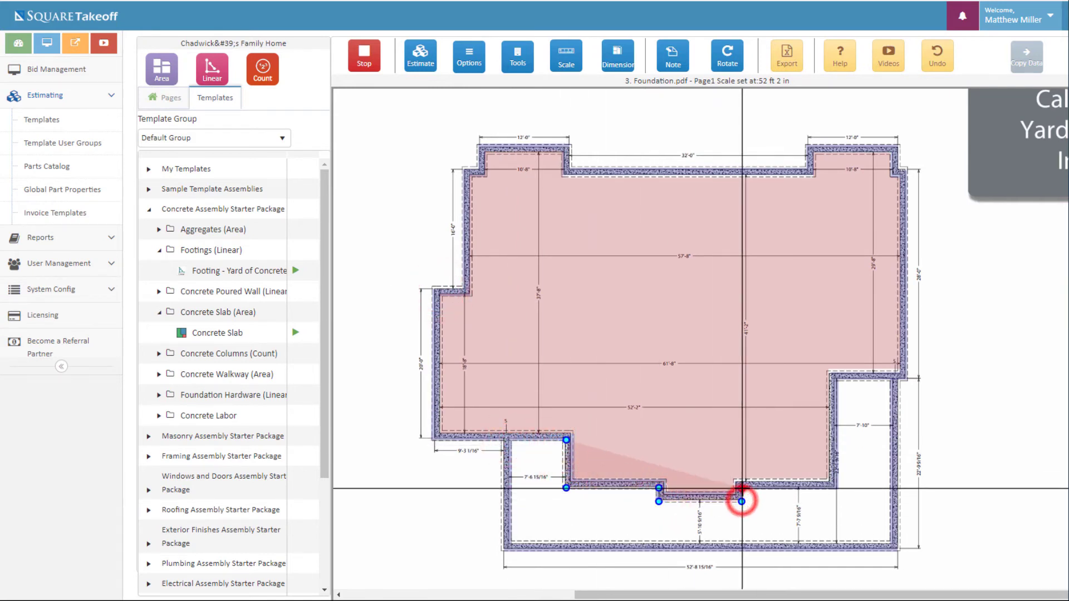
left_click(741, 489)
left_click(837, 489)
left_click(837, 380)
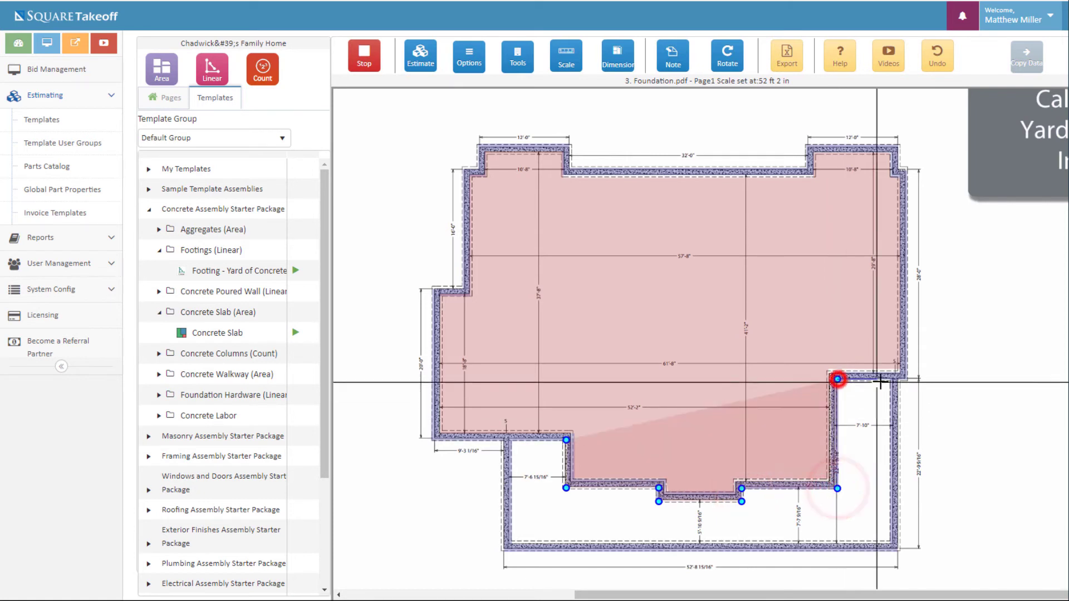
left_click(891, 380)
left_click(891, 540)
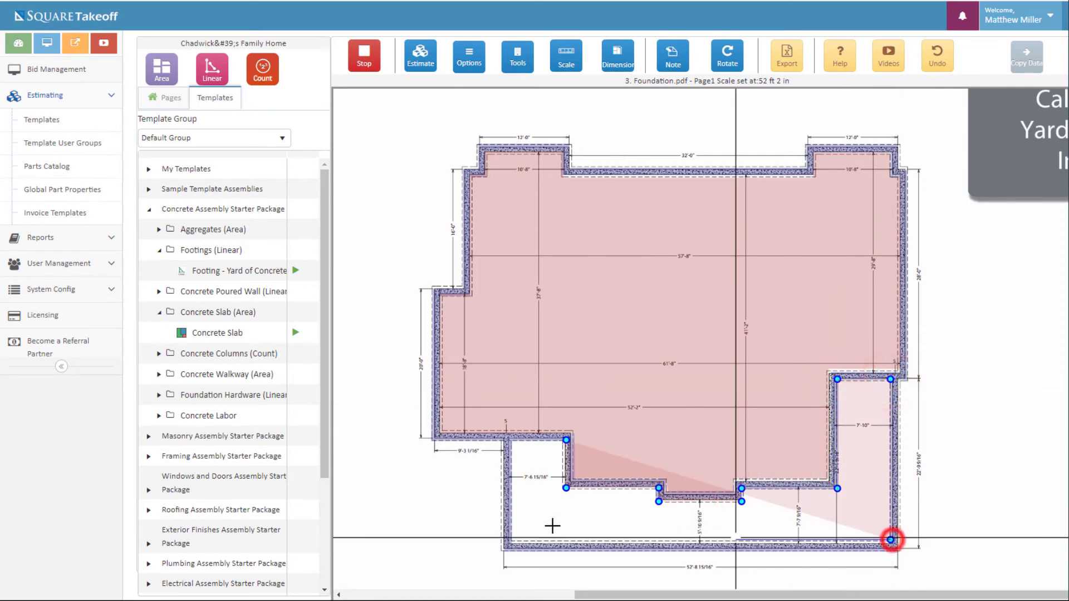
left_click(508, 539)
left_click(508, 439)
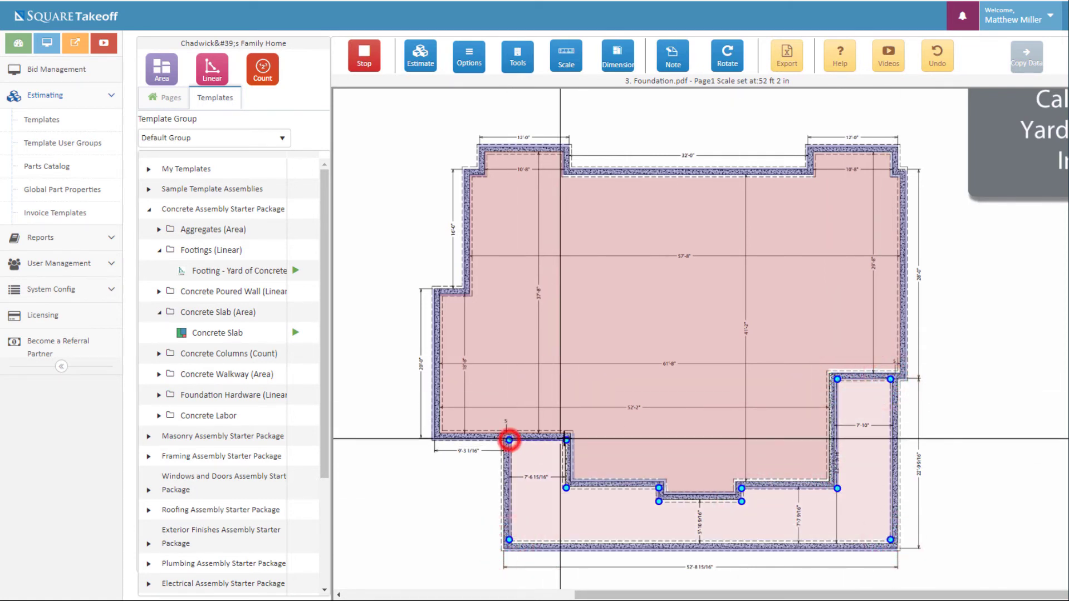
left_click(566, 440)
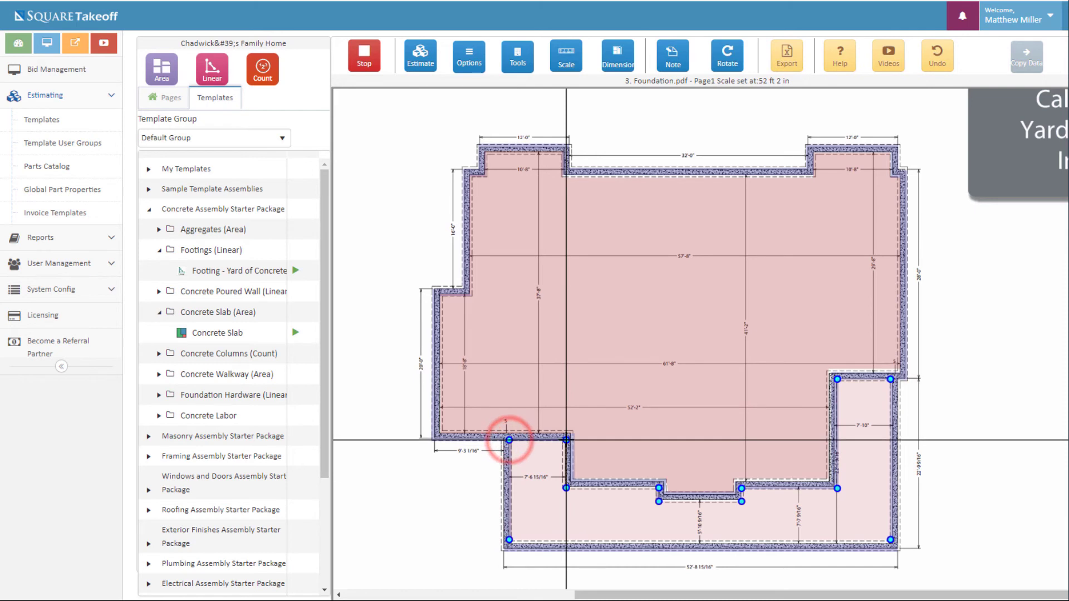
Stop tracing, check Foundation.pdf totals (314.37 LF footing, 2755.24 SQFT slab), and open the Estimate report.
left_click(370, 56)
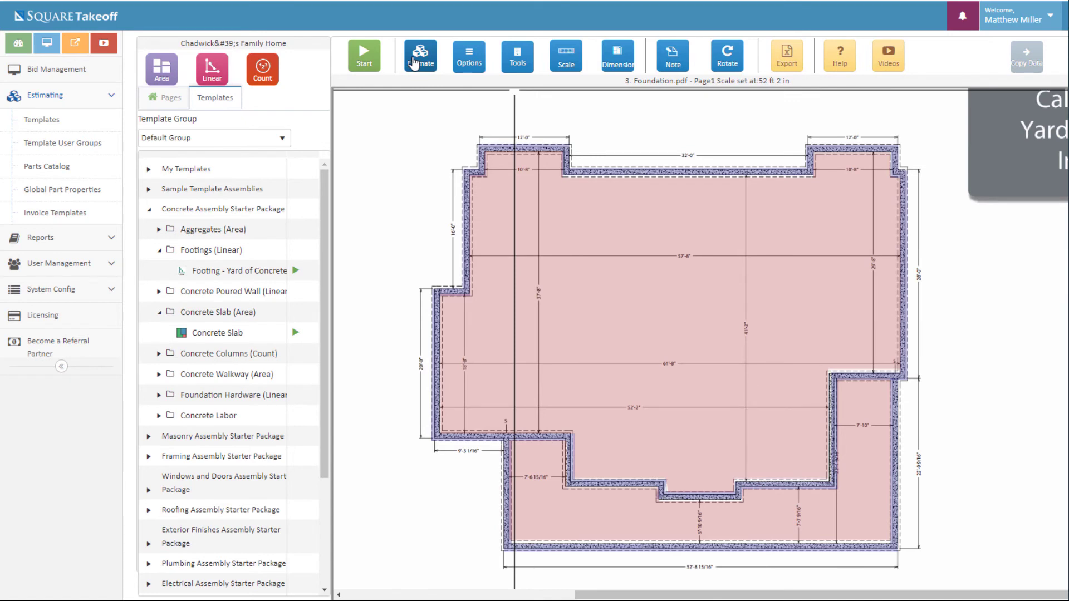
left_click(164, 97)
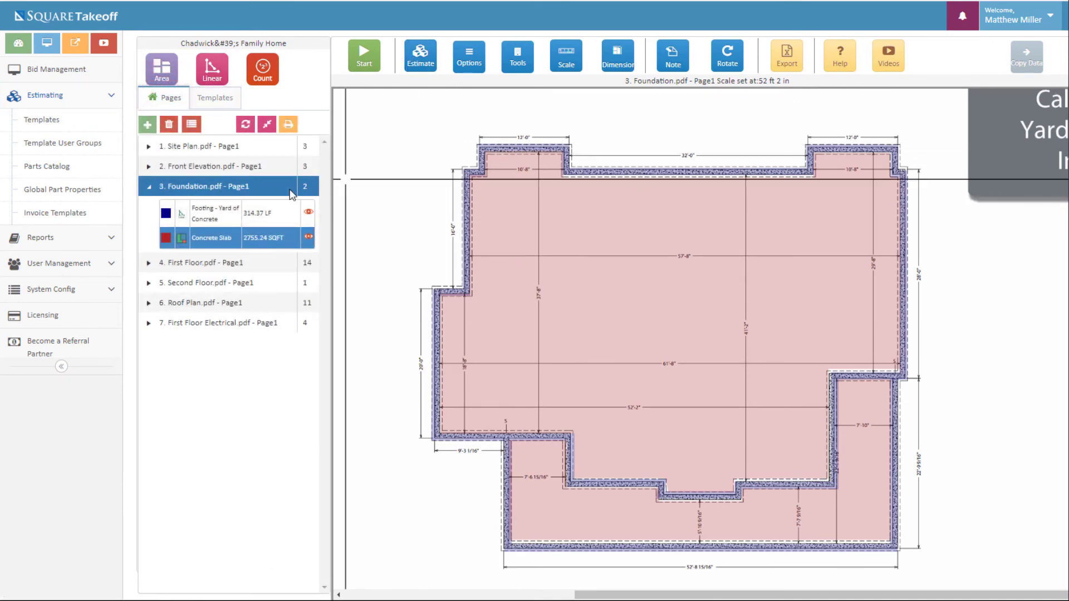
left_click(430, 65)
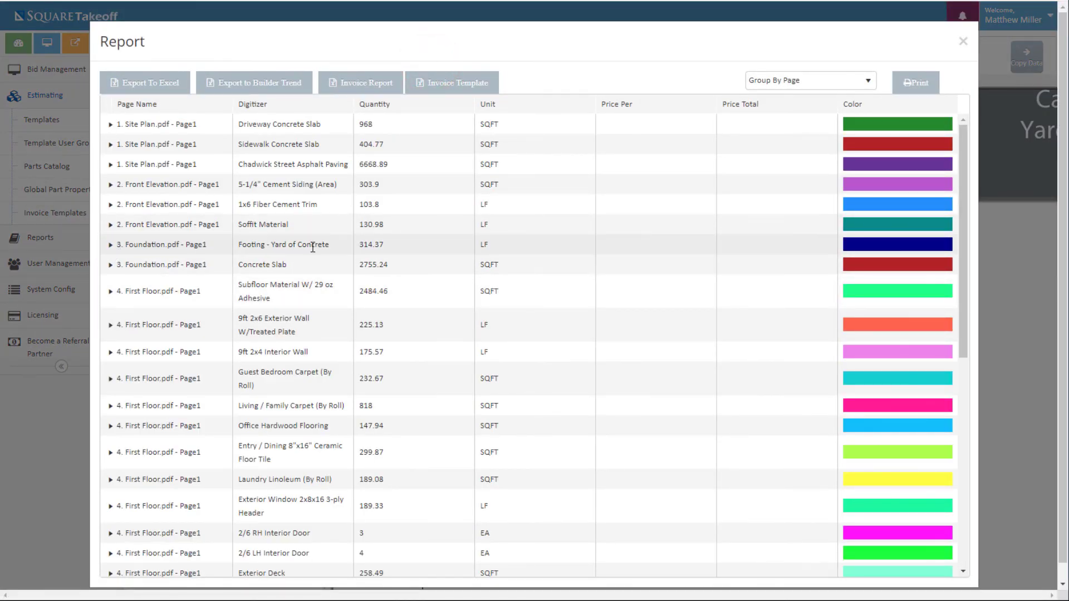
Expand the Concrete Slab and Footing rows to review 37.42 and 38.42 CU YD concrete.
left_click(110, 265)
left_click(110, 245)
scroll(638, 363, "down", 1)
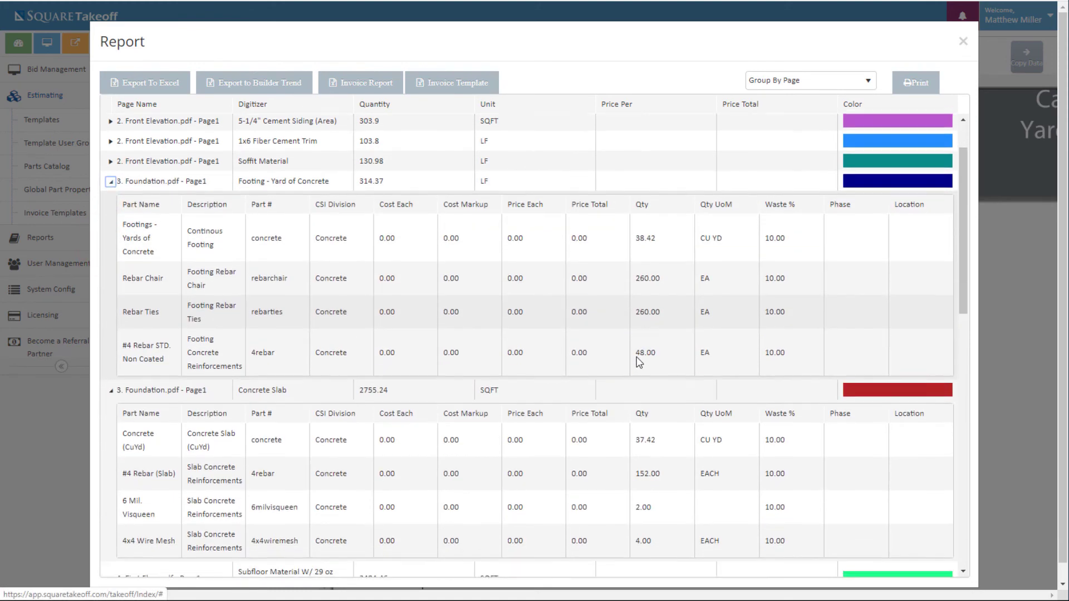
scroll(638, 363, "down", 1)
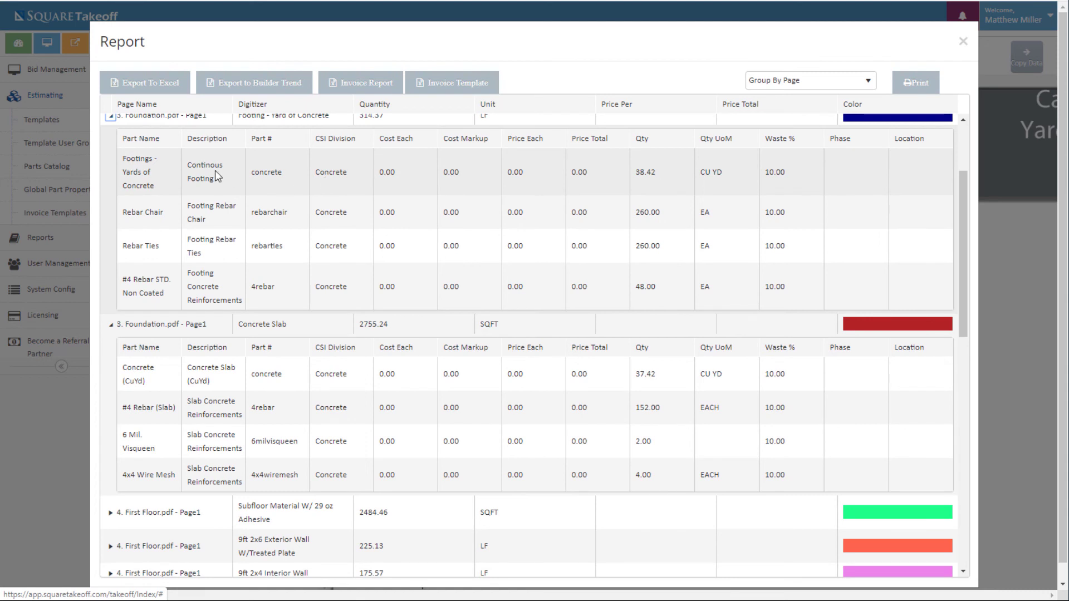